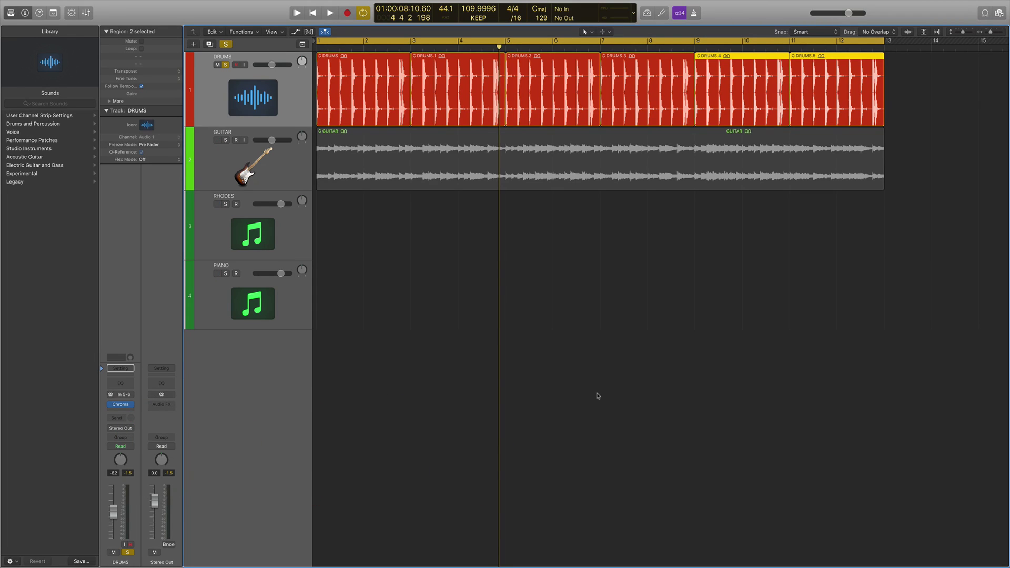
- Open the DRUMS track's ChromaVerb insert to show its Factory Default Room settings
click(121, 404)
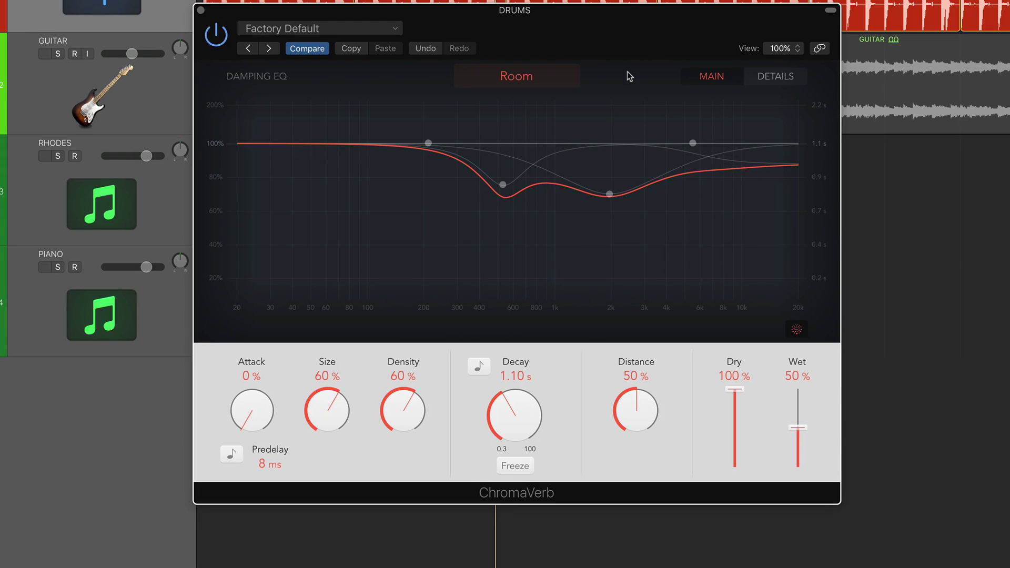
click(553, 78)
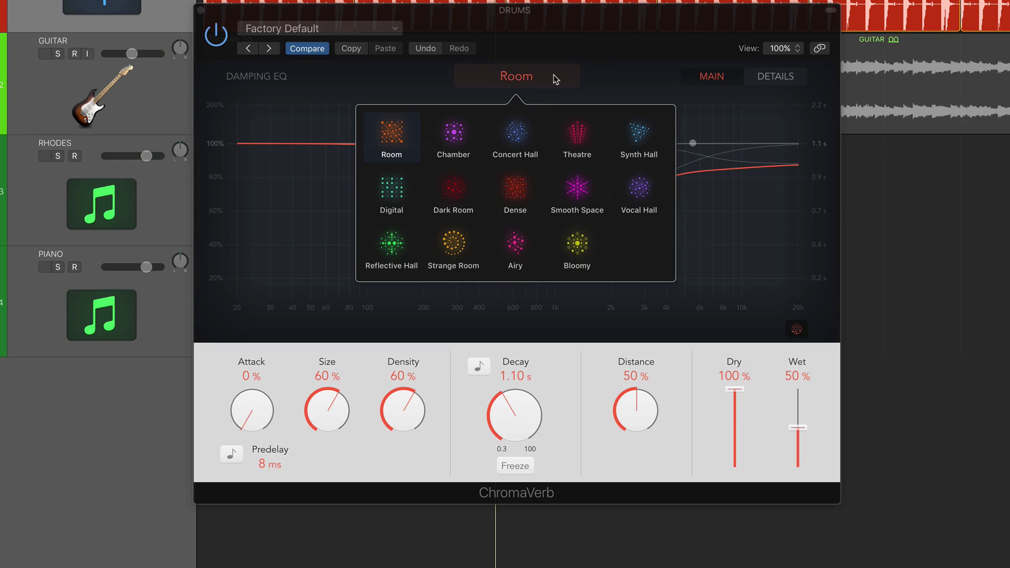
click(605, 76)
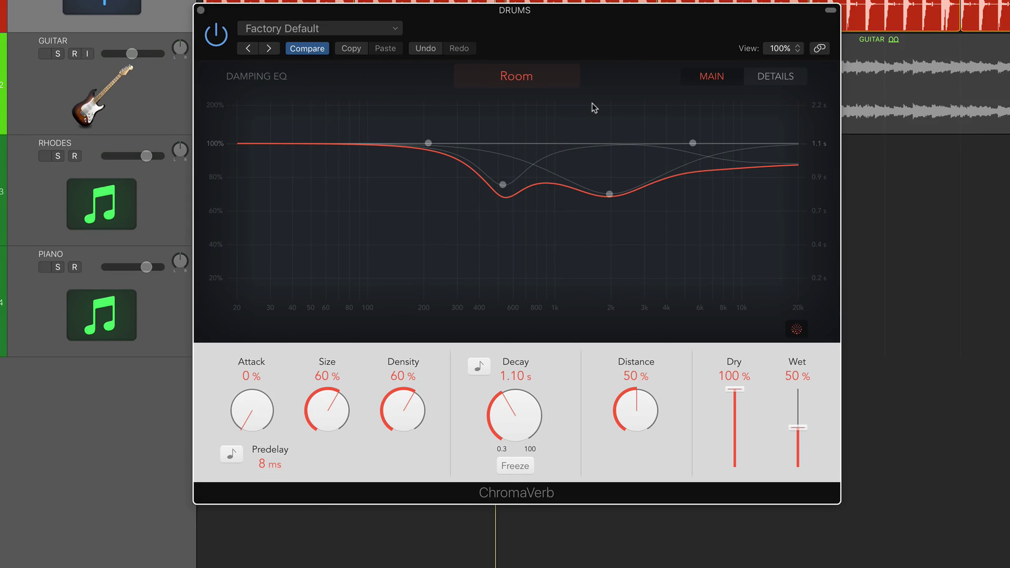
click(774, 79)
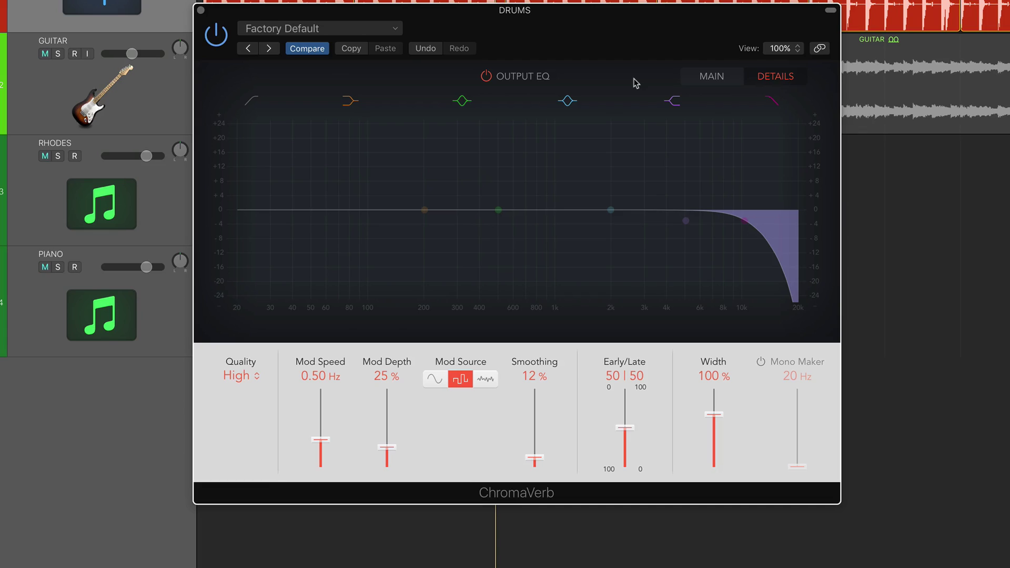
click(715, 78)
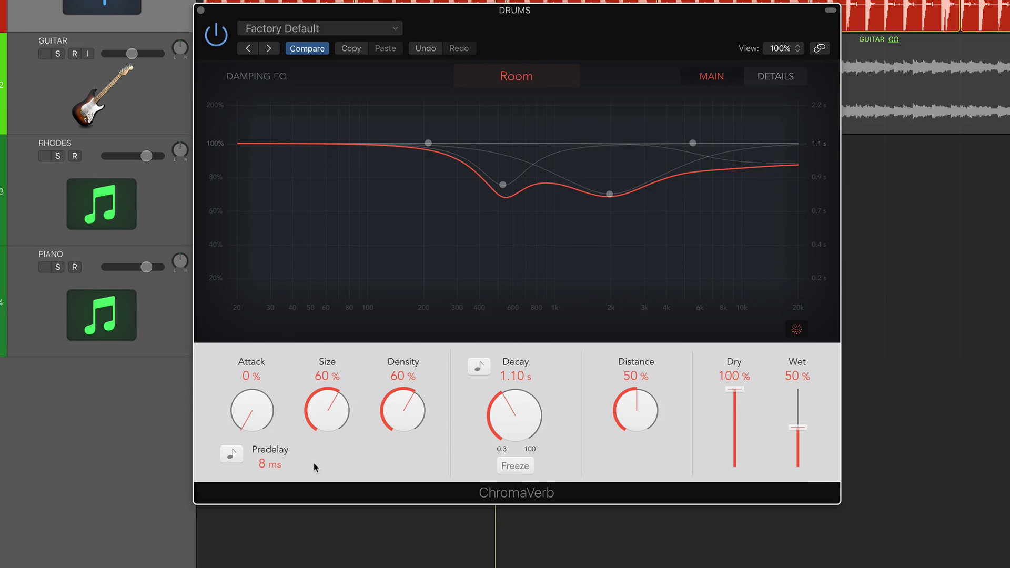
- Switch the ChromaVerb predelay to note-sync and leave the division at none
click(231, 454)
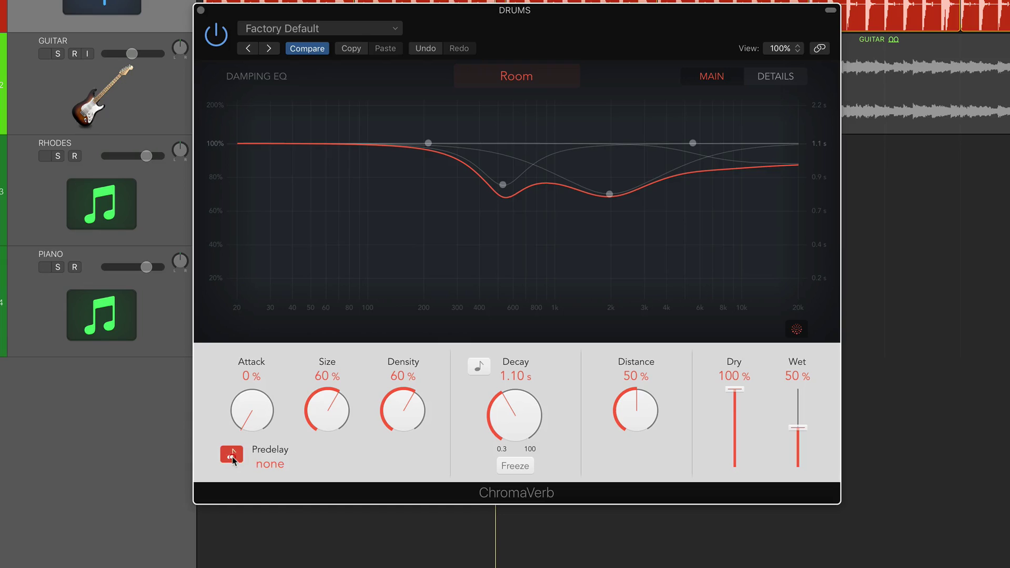
click(276, 467)
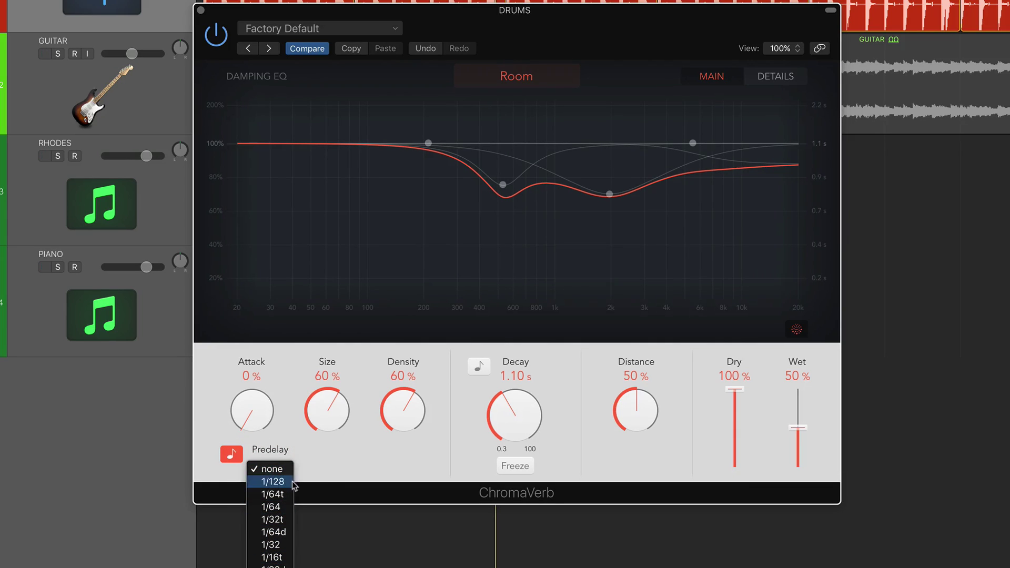
click(325, 476)
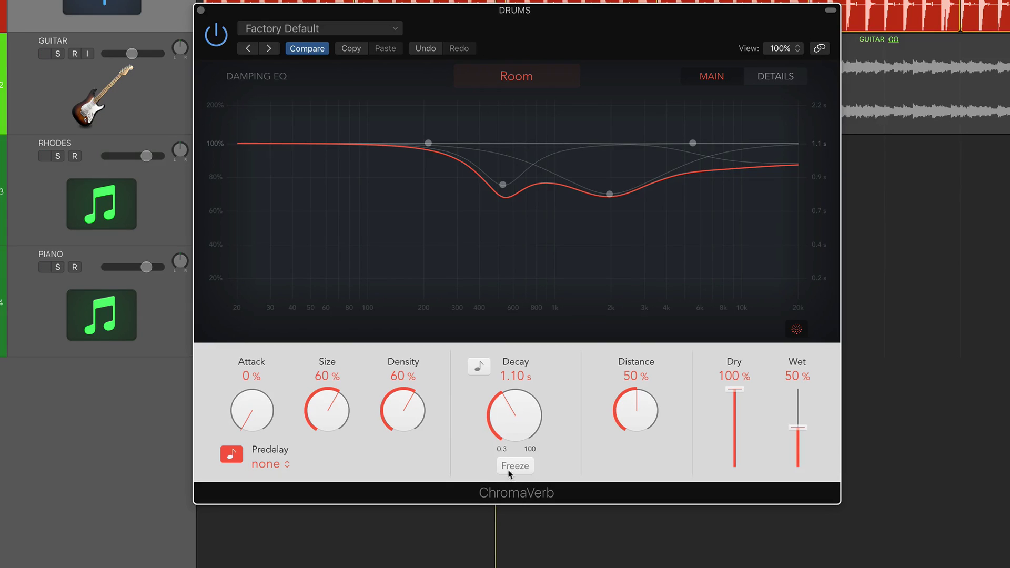
- In DETAILS, keep Quality at High and set the modulation source to noise
click(774, 79)
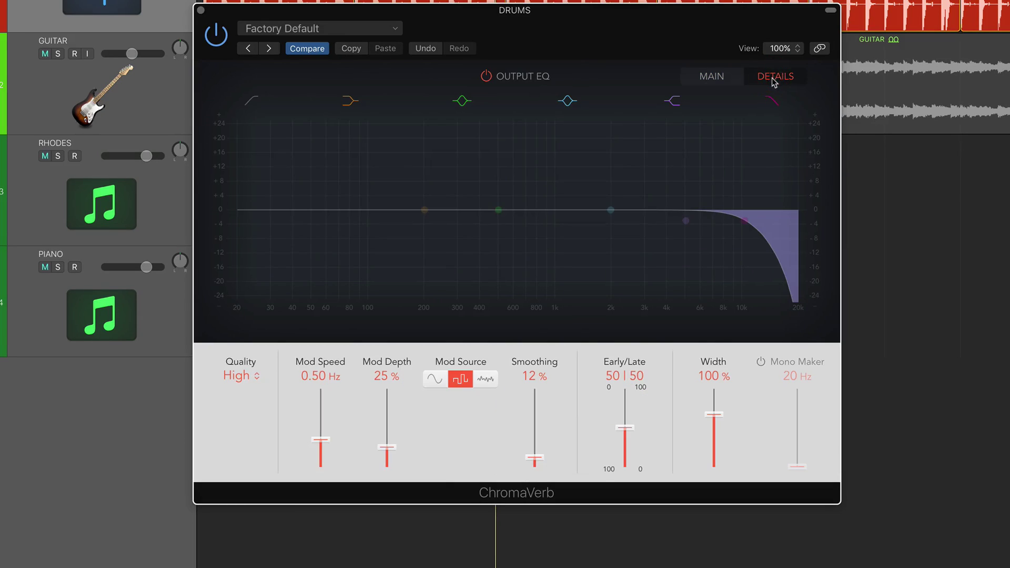
click(237, 377)
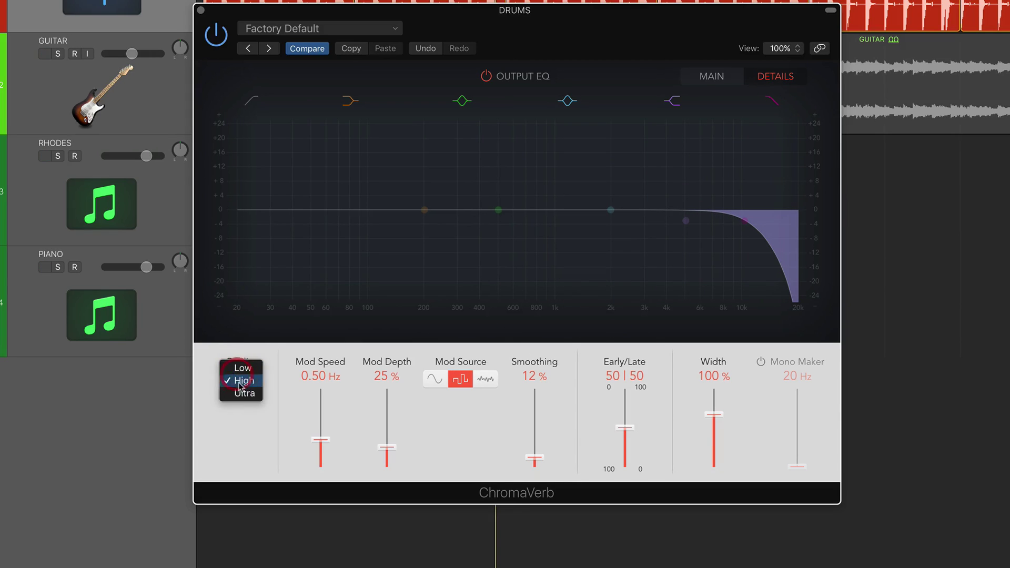
click(273, 396)
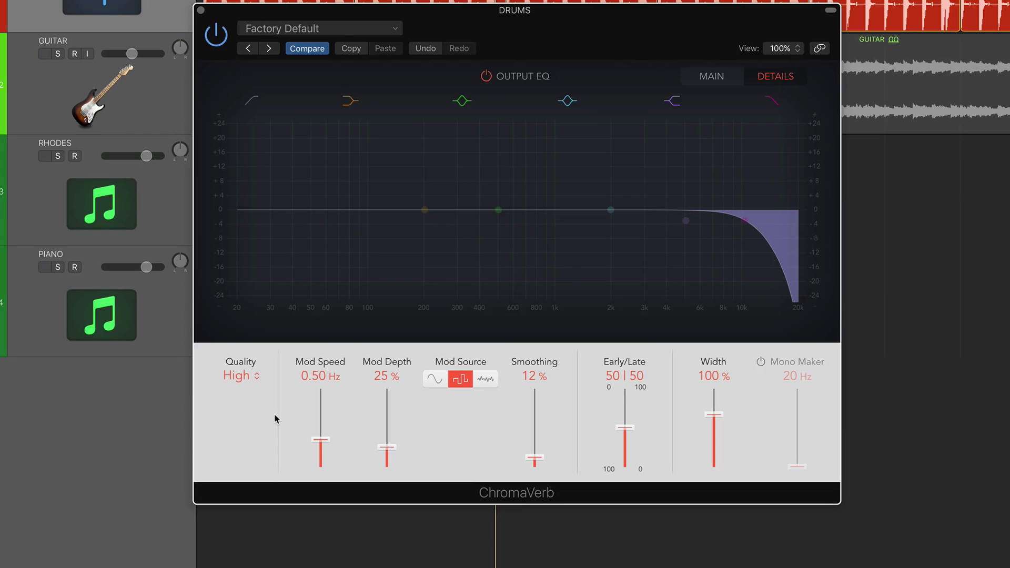
click(434, 379)
click(461, 381)
click(486, 380)
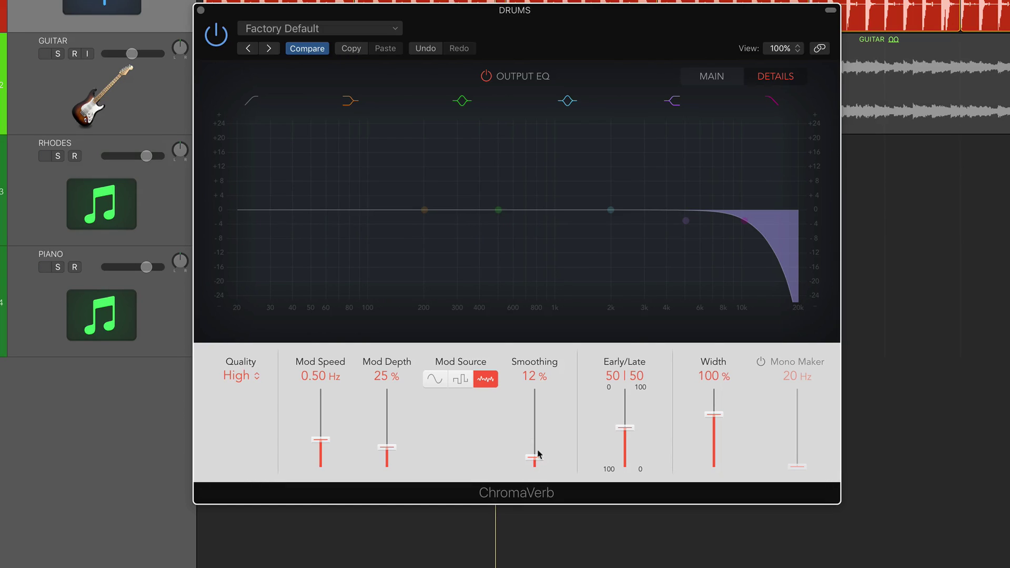
- Raise Smoothing to 31% and turn on Mono Maker at 20 Hz
mouse_move(535, 459)
mouse_down()
mouse_move(540, 391)
mouse_move(541, 445)
mouse_up()
click(760, 362)
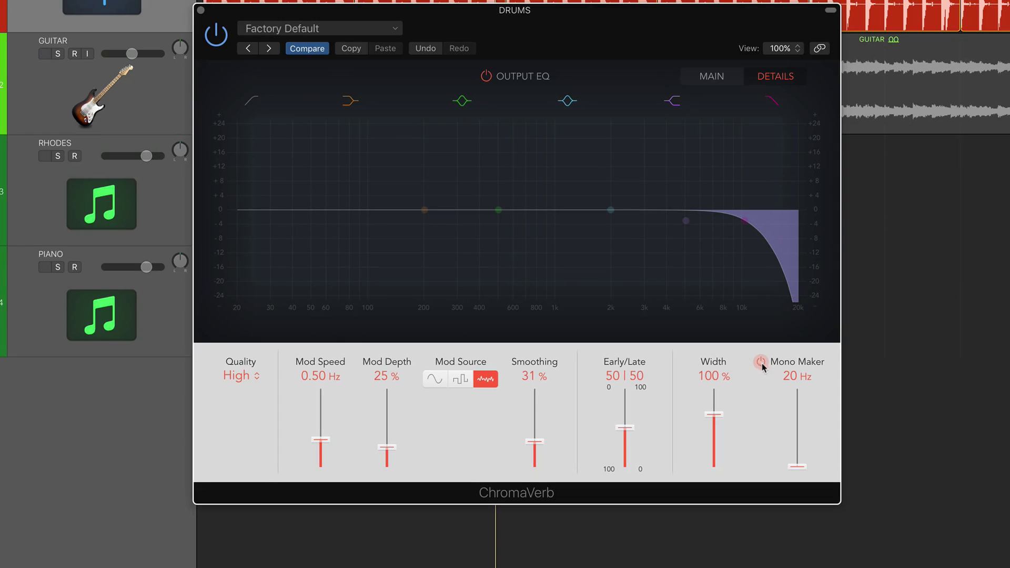
mouse_move(797, 467)
mouse_down()
mouse_move(800, 380)
mouse_move(795, 476)
mouse_up()
- Return to the MAIN view and compare the reverb bypassed and active with the analyzer
click(711, 77)
drag(537, 22, 552, 54)
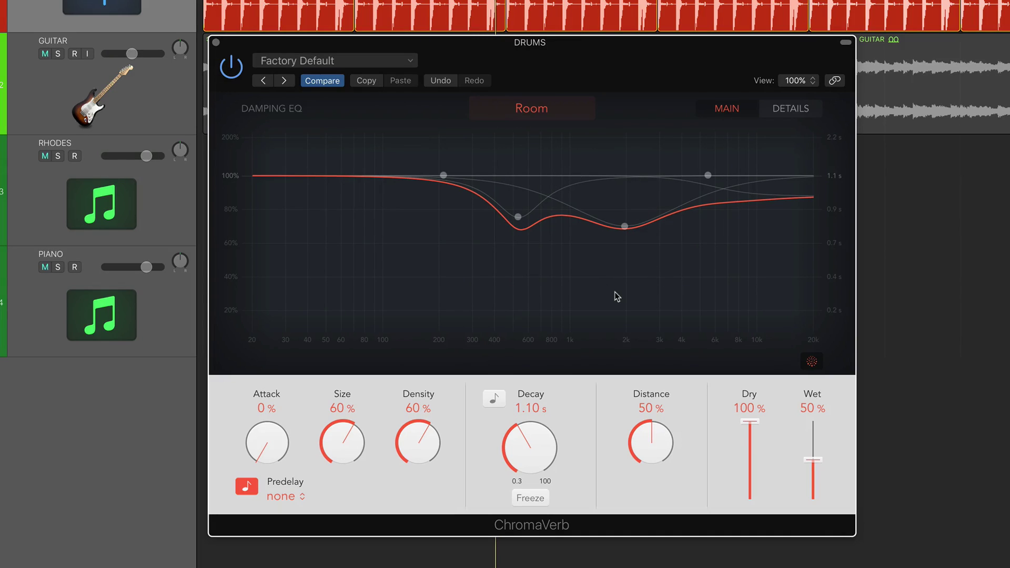
click(812, 368)
click(812, 367)
click(230, 67)
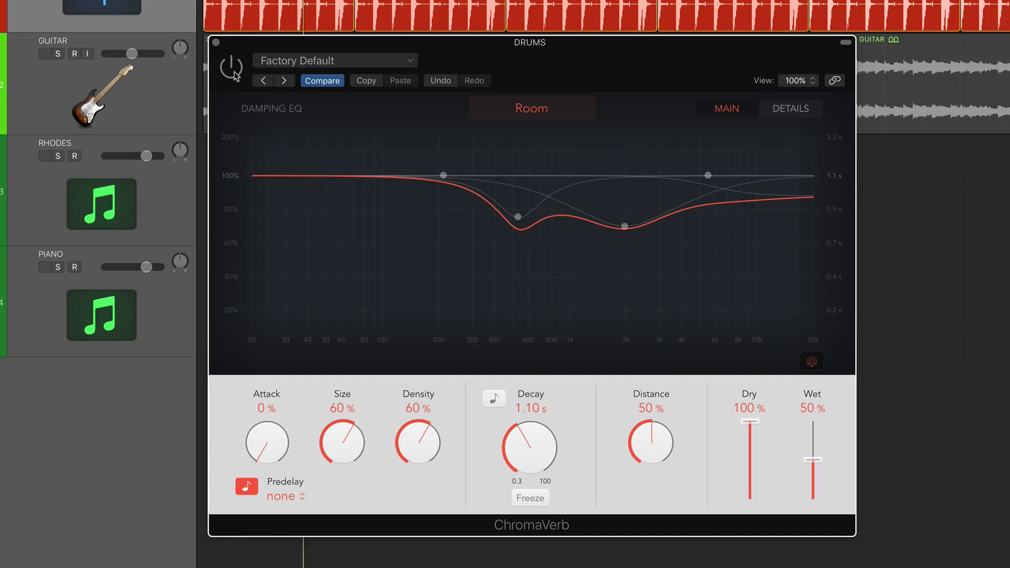
click(231, 67)
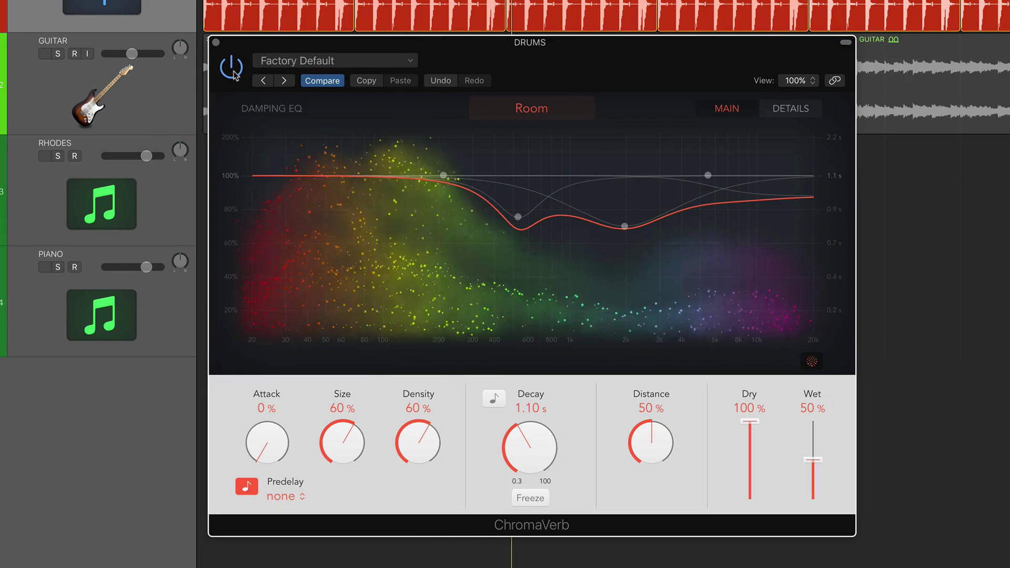
- Stop playback, then replay the soloed drums with the spectrum analyzer back on
key(space)
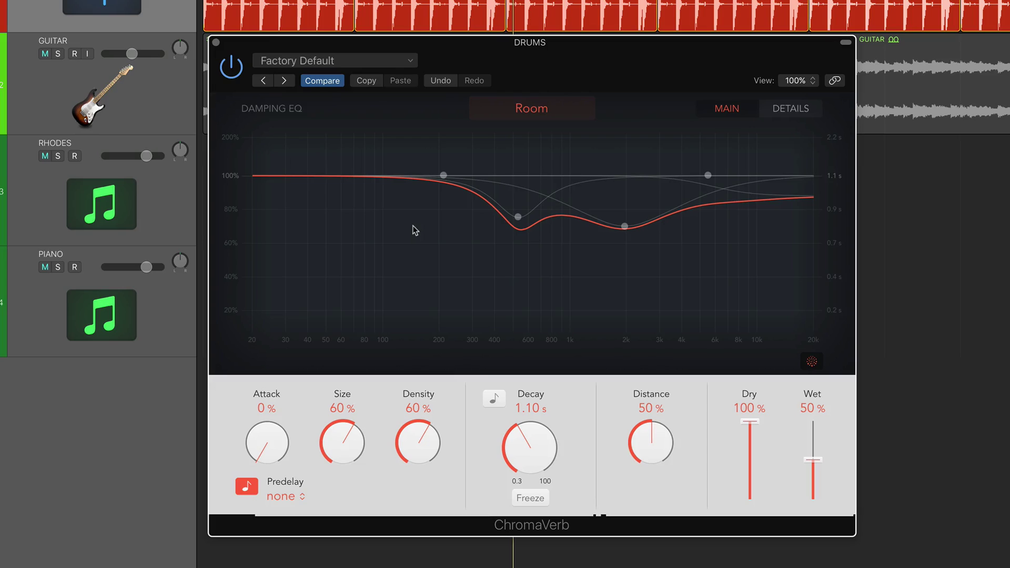
click(814, 365)
key(s)
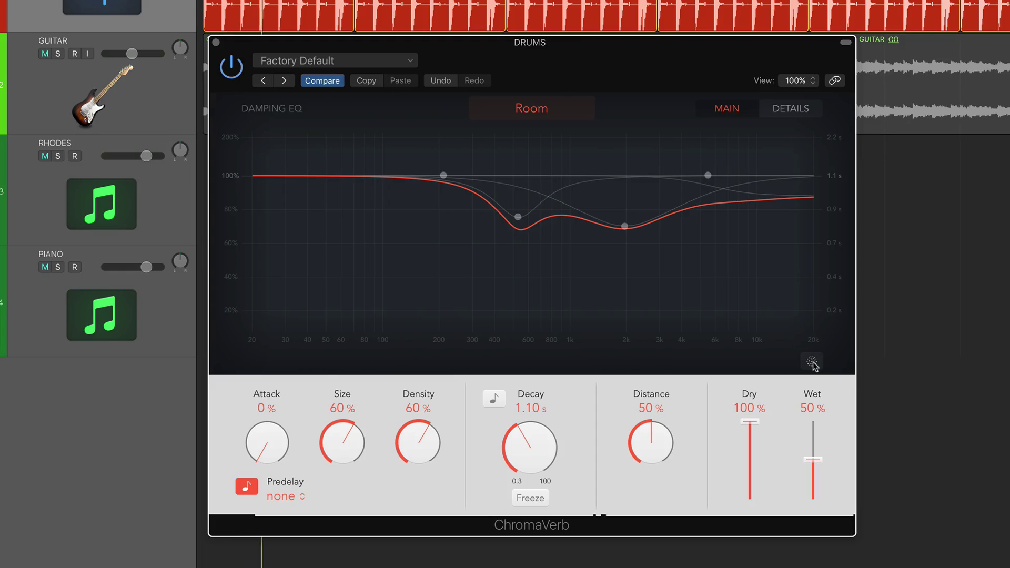
click(814, 365)
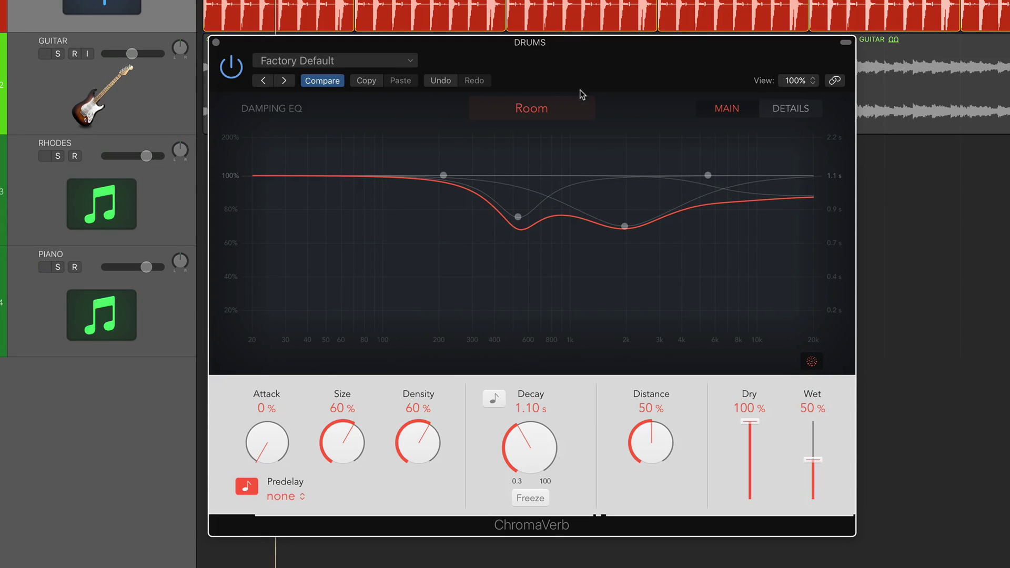
- Audition Chamber, Dense, Theatre, Vocal Hall and Airy, then settle on Strange Room
click(537, 113)
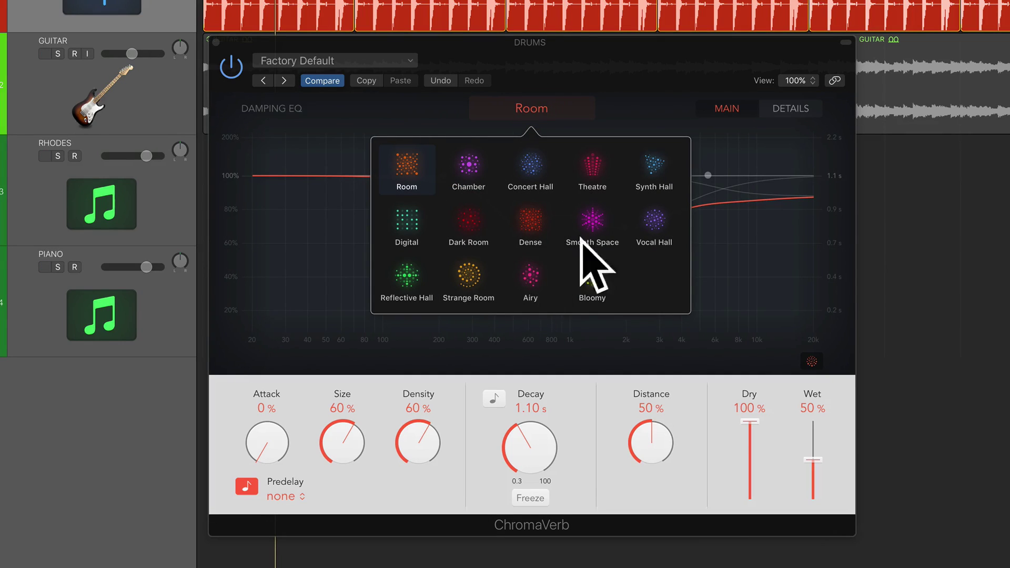
click(469, 167)
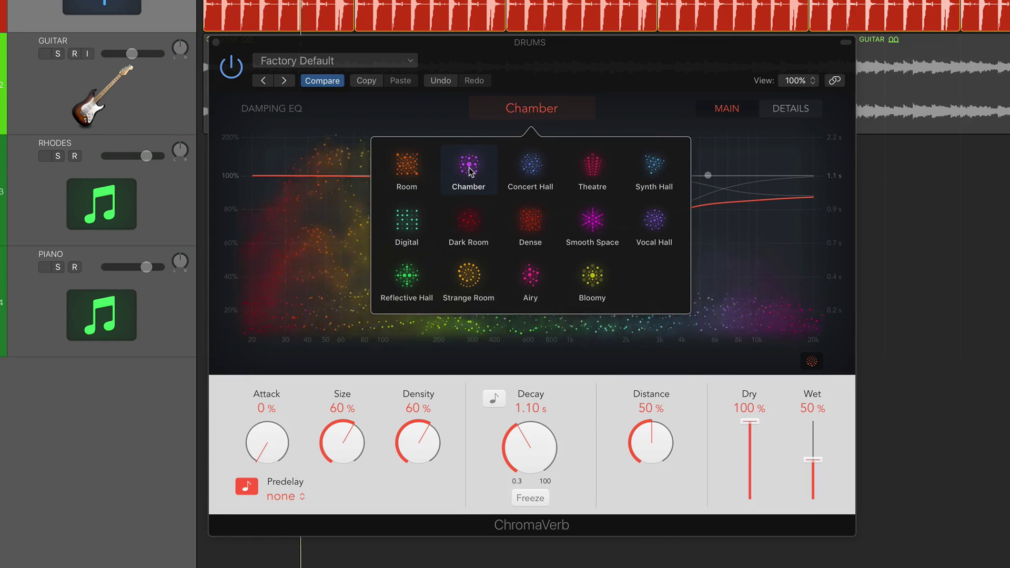
click(536, 224)
click(591, 165)
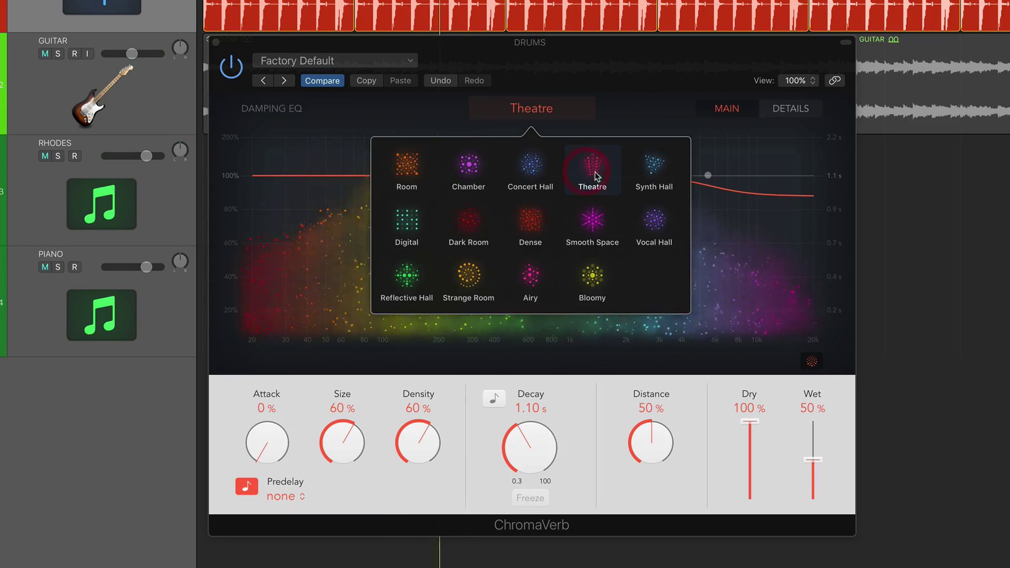
click(653, 221)
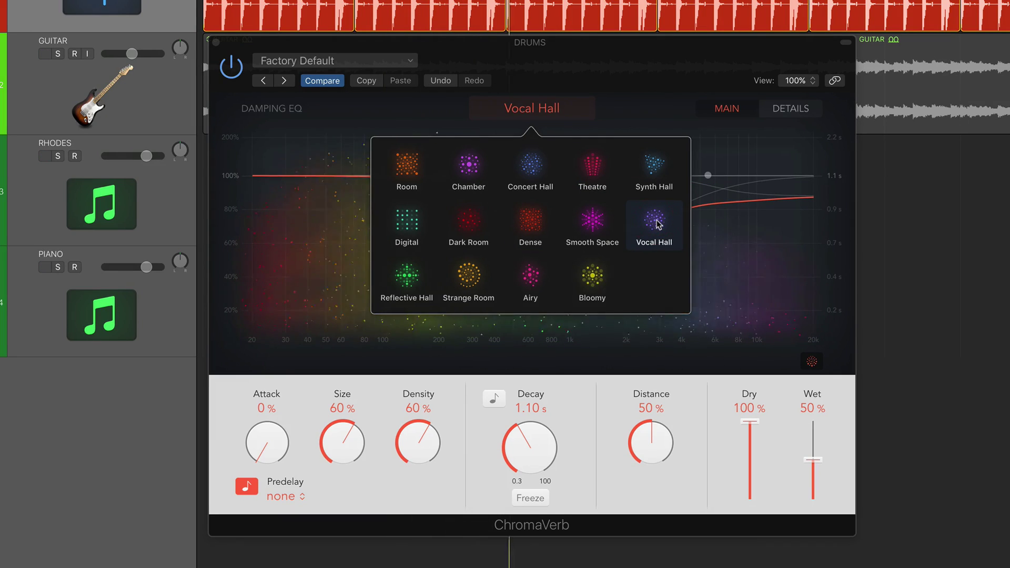
click(470, 278)
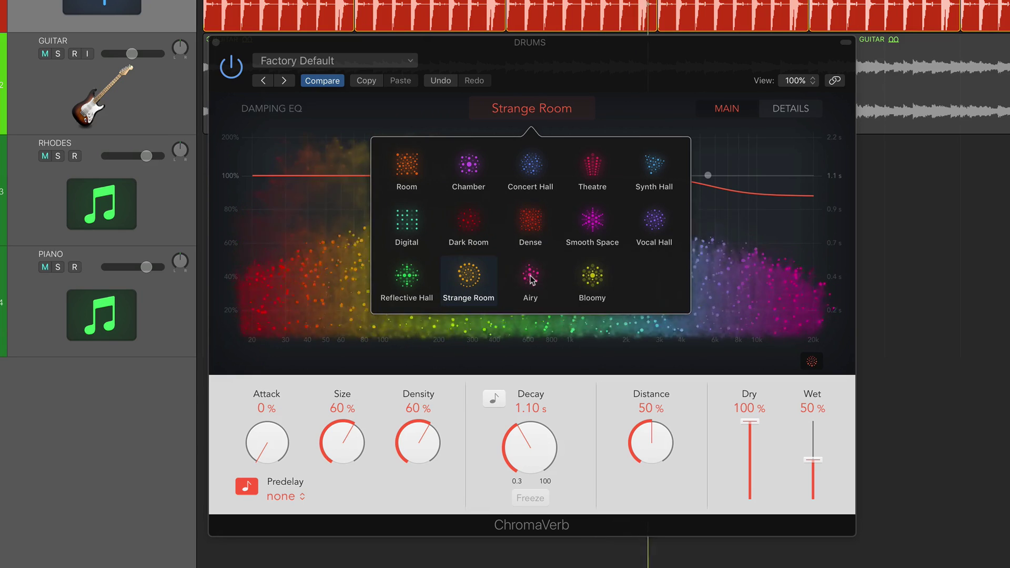
click(530, 277)
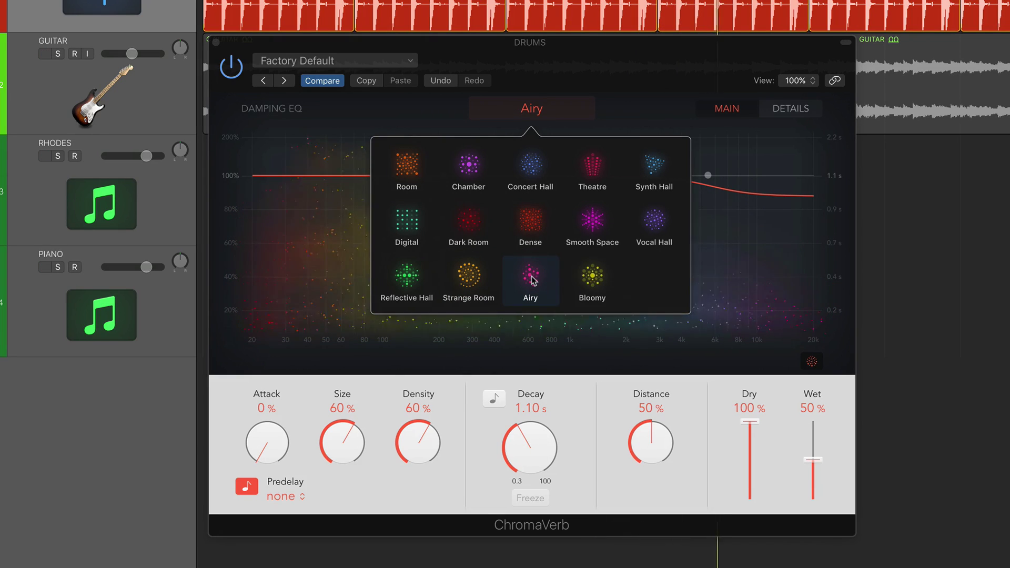
click(472, 278)
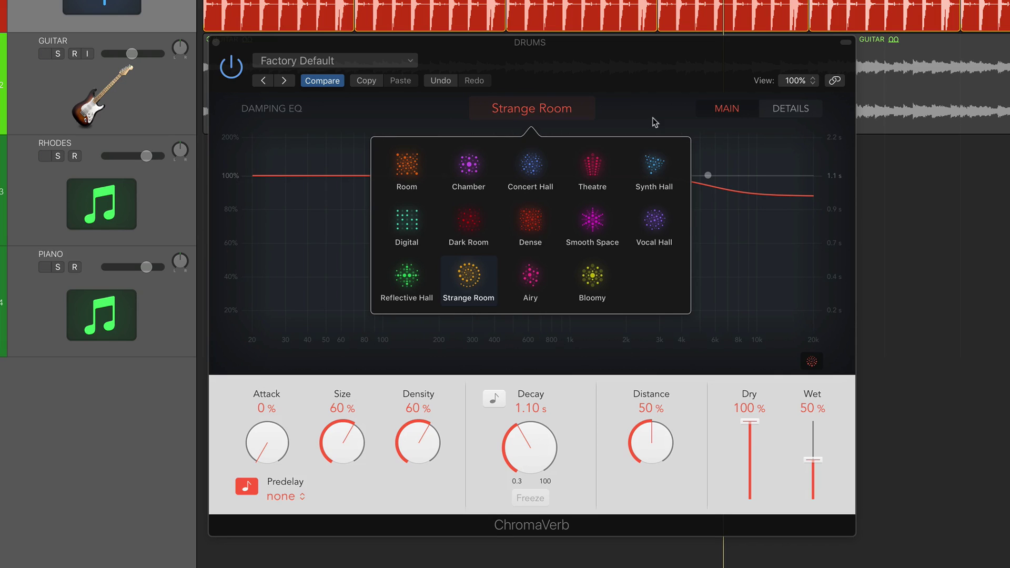
- Load the Halls > 80s Drums preset, then step past Big Wave and Brass Hall to Deep 80s Drumset
click(652, 118)
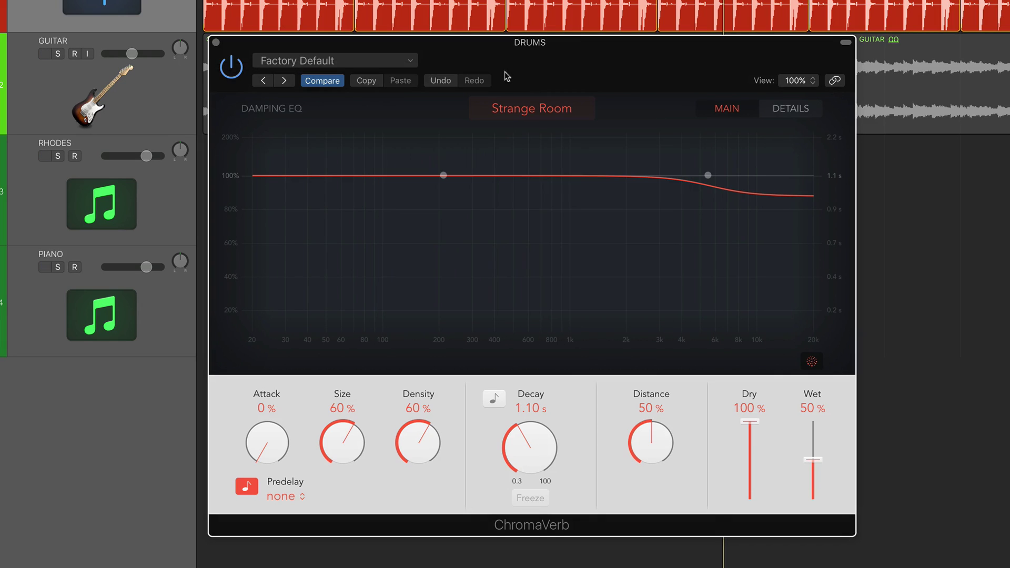
click(319, 61)
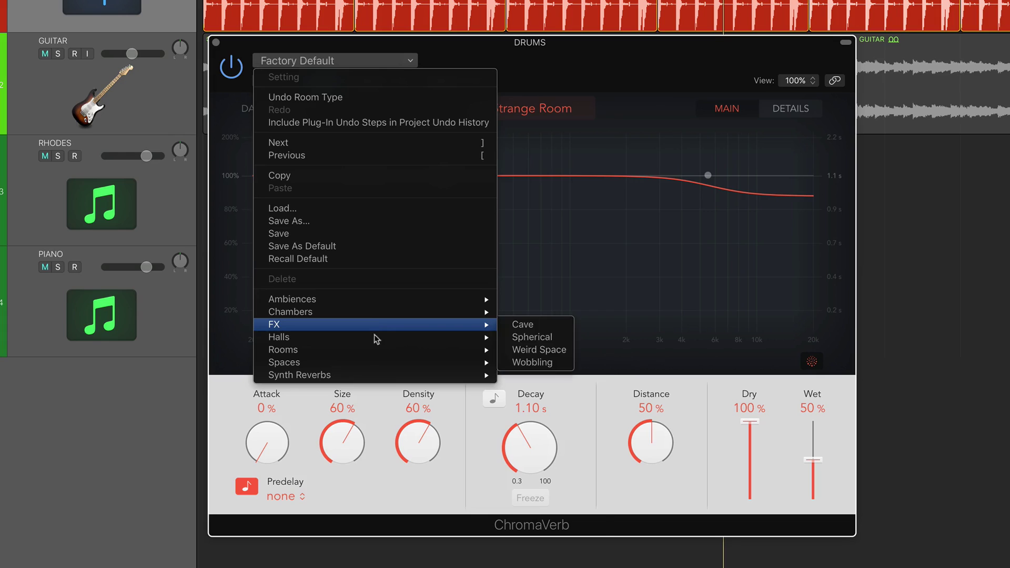
mouse_move(421, 339)
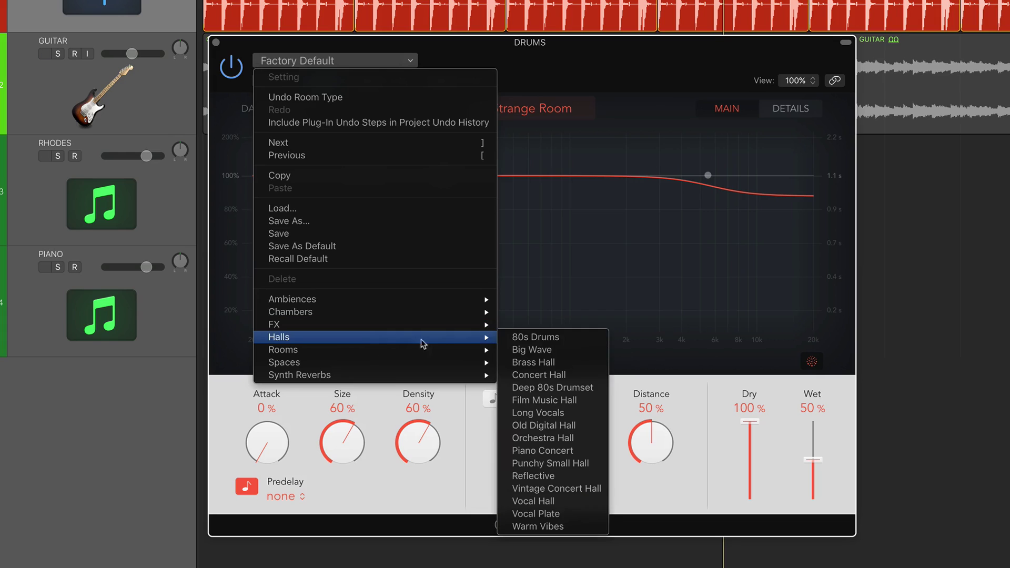
click(544, 339)
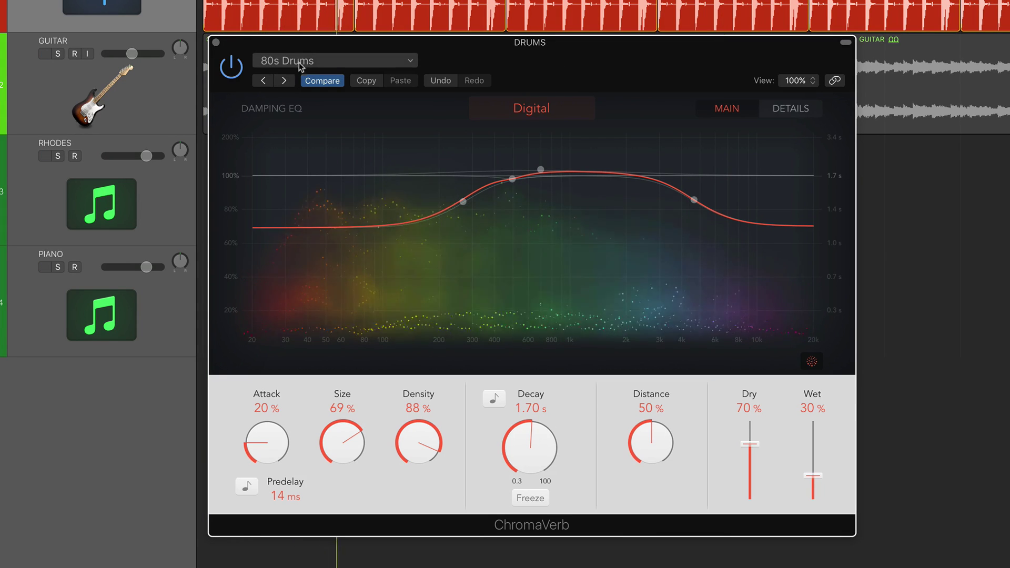
click(284, 80)
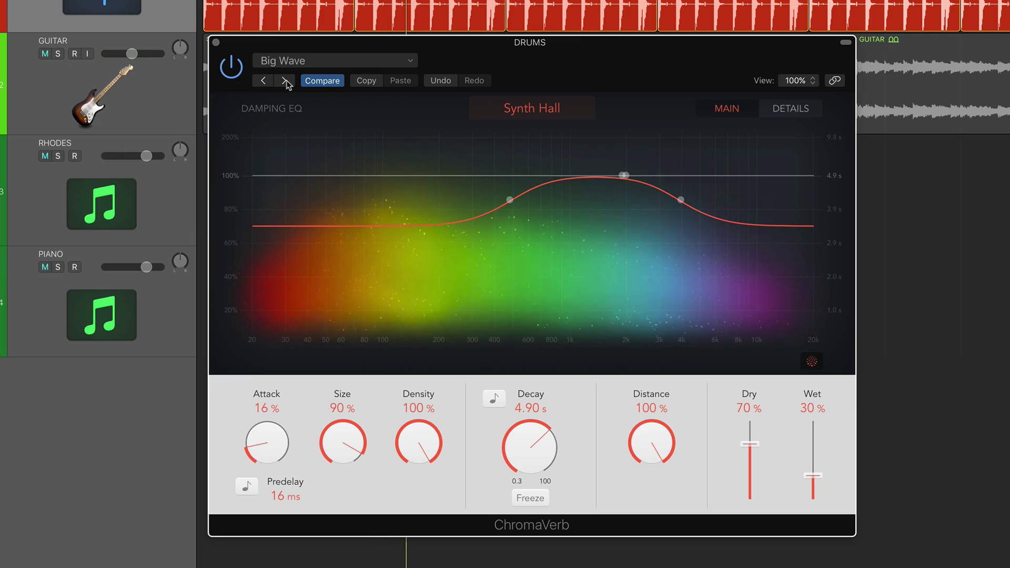
click(284, 80)
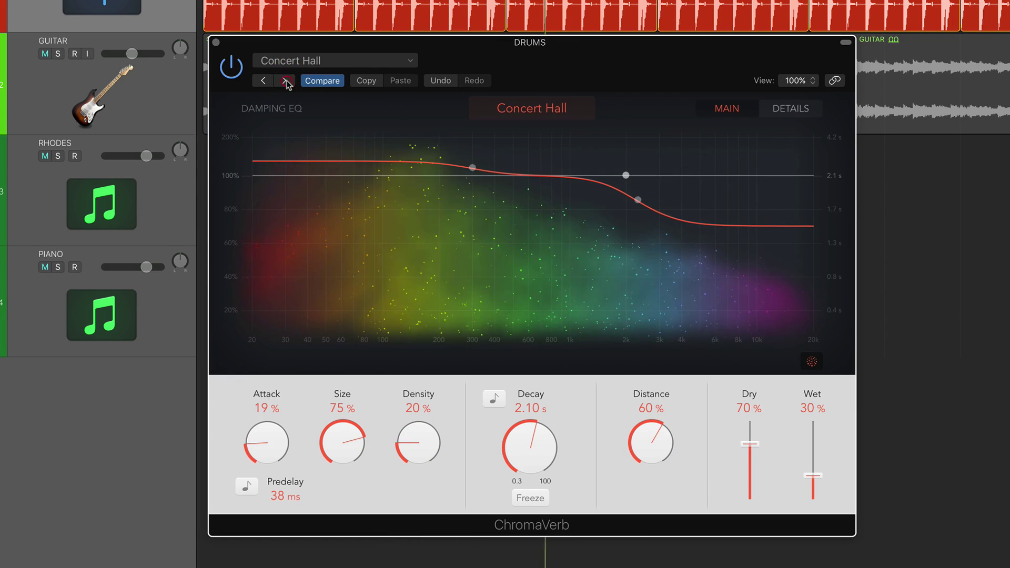
click(285, 81)
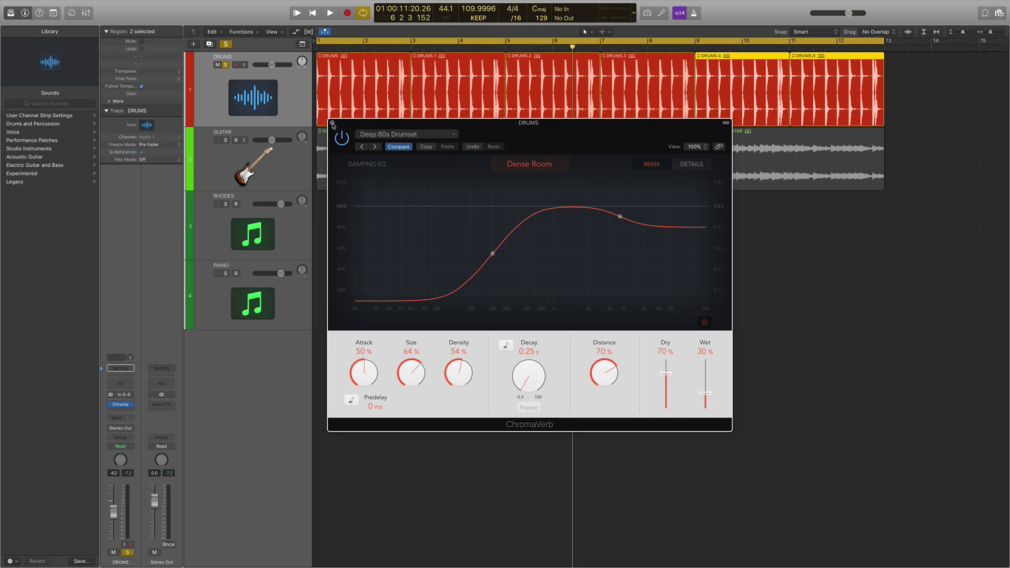
- Close the drums reverb, solo GUITAR, and play it from the start before stopping
click(332, 123)
click(276, 165)
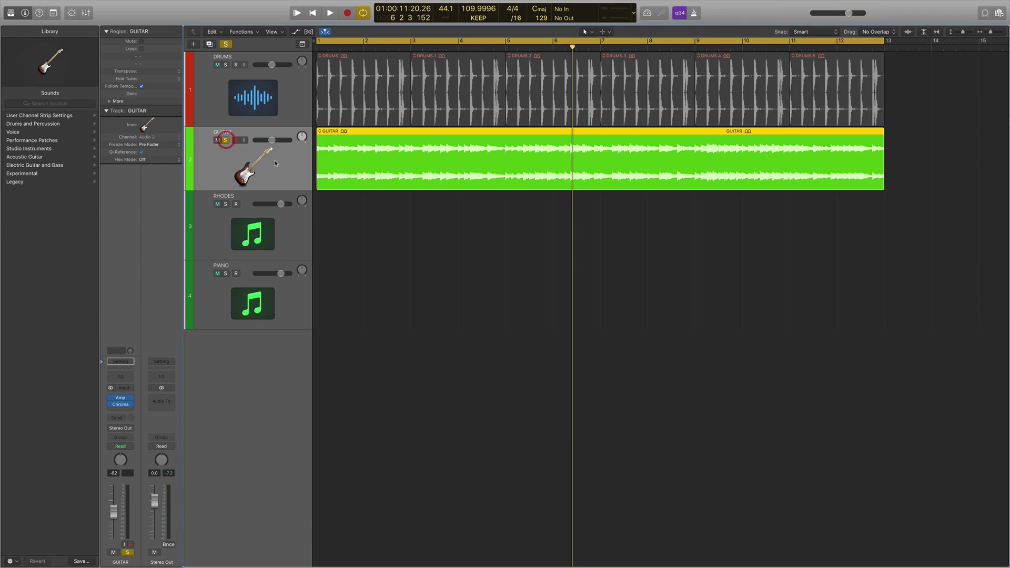
mouse_move(119, 406)
key(Return)
key(space)
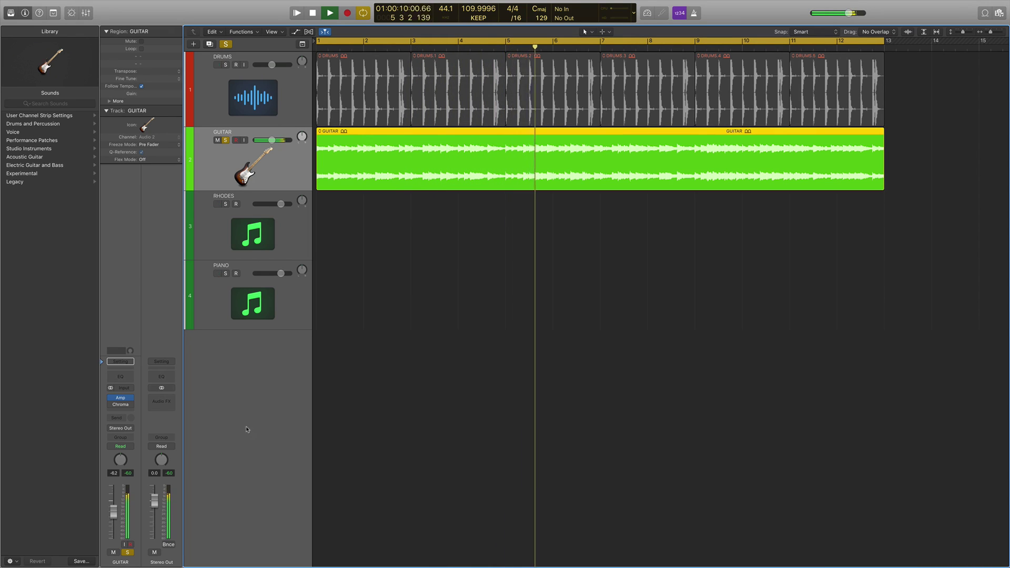
key(space)
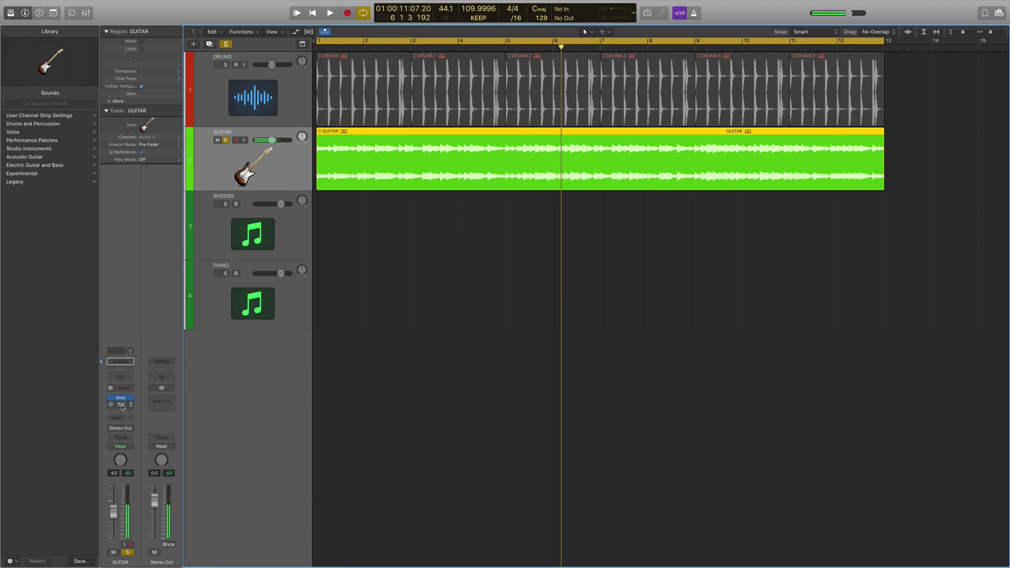
- Insert a ChromaVerb Room reverb on GUITAR and, during playback, raise Wet to 100%
click(122, 406)
drag(512, 92, 562, 215)
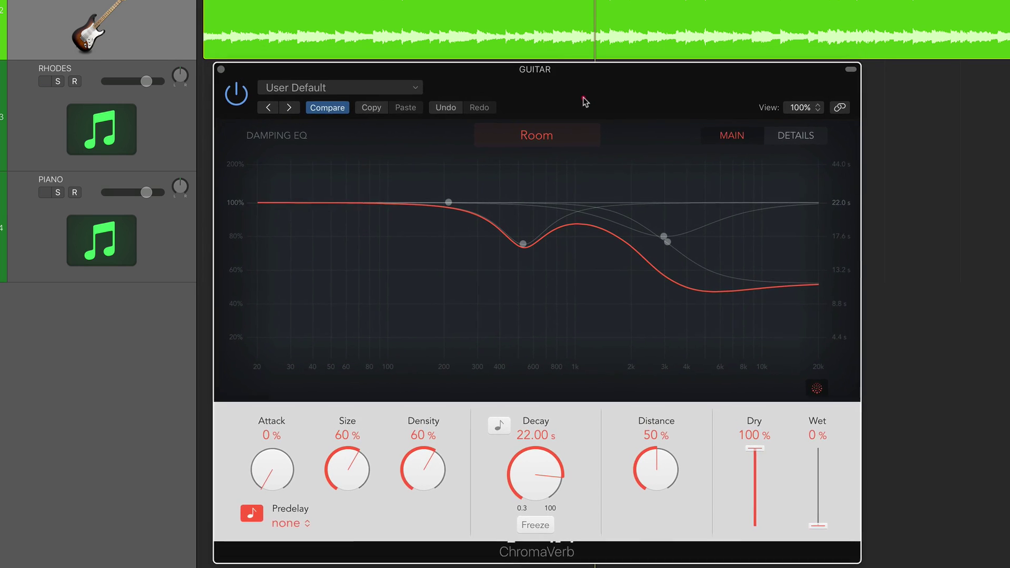
click(577, 100)
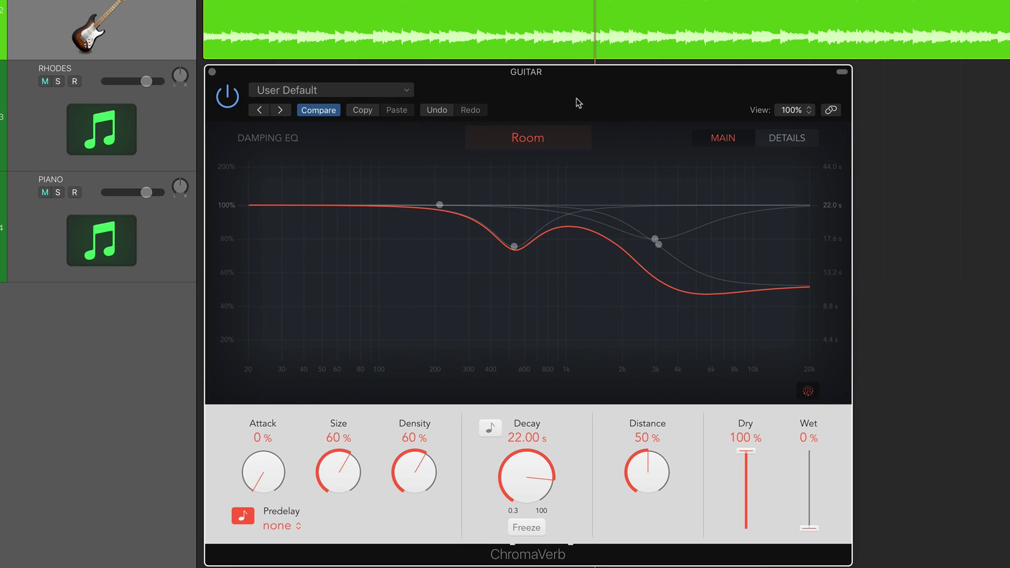
key(space)
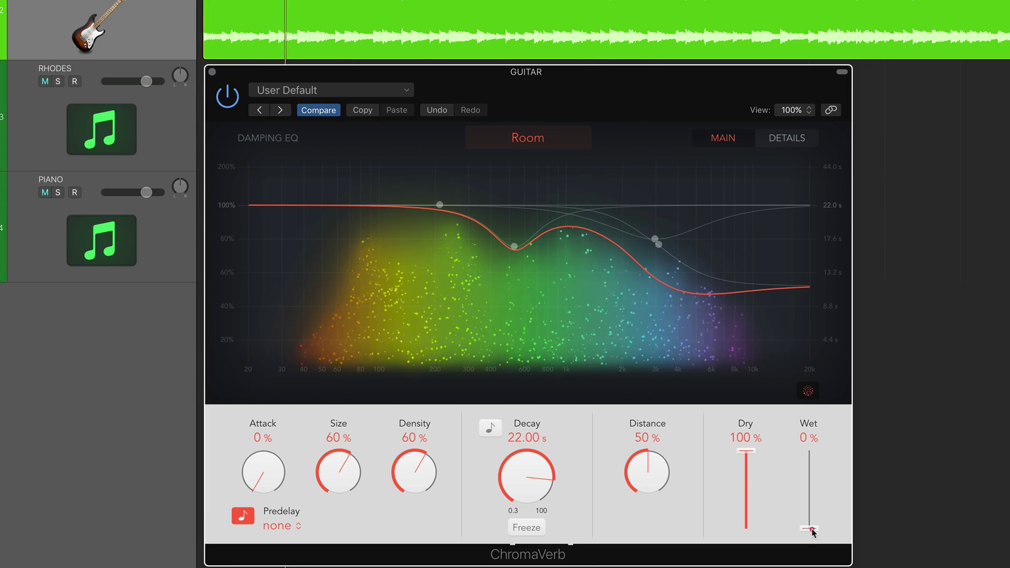
drag(809, 528, 813, 453)
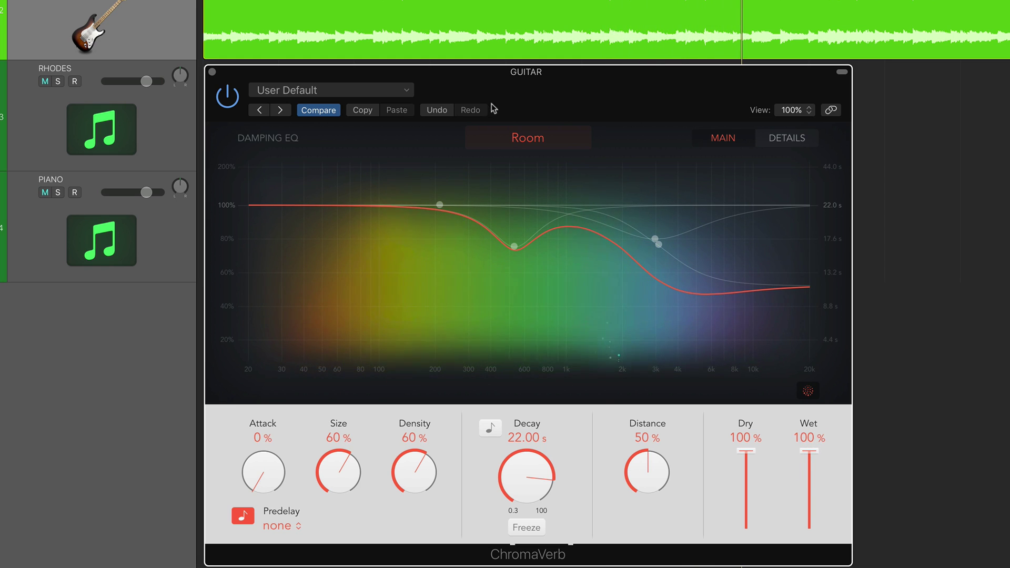
drag(531, 95, 543, 63)
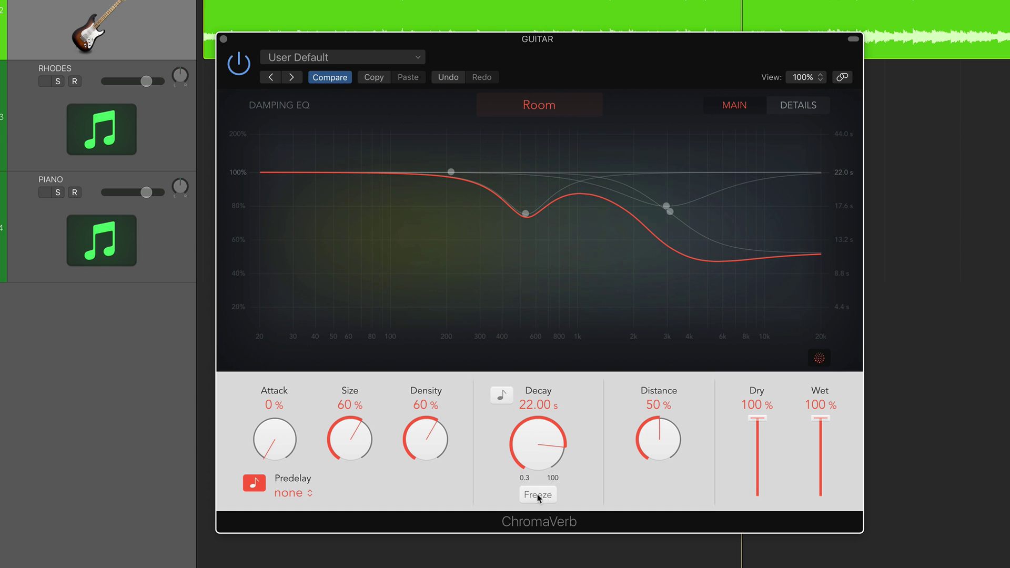
- Drop Wet to 0%, enable Freeze during playback, and raise Wet back to 100%
drag(570, 65, 603, 34)
drag(852, 388, 853, 409)
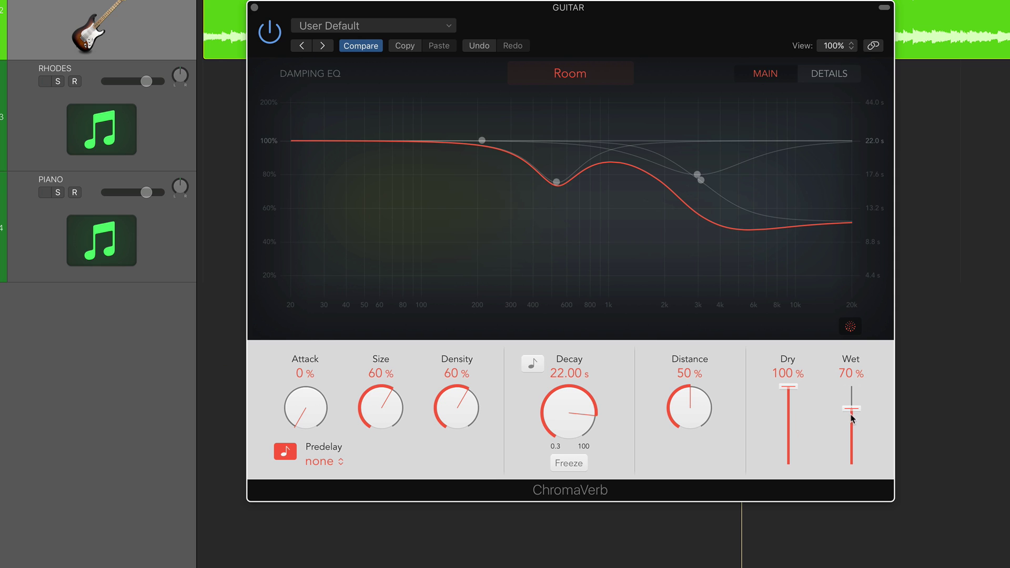
drag(851, 415, 853, 497)
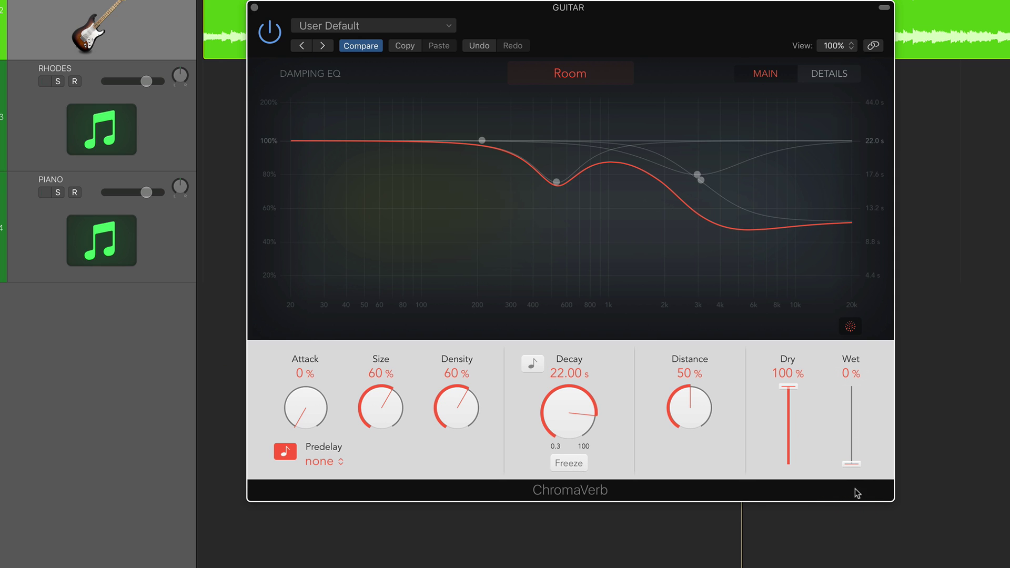
key(space)
click(572, 463)
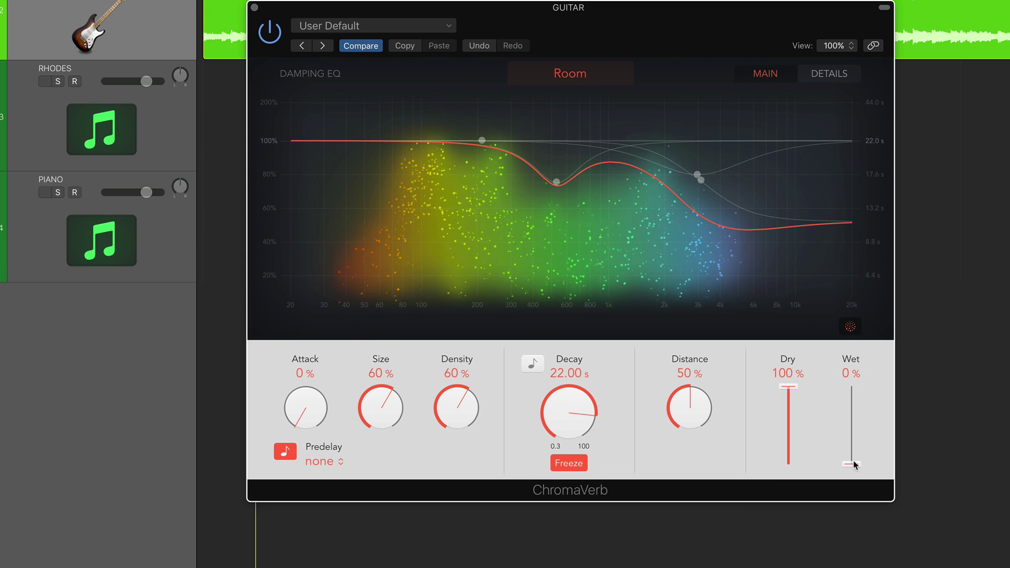
drag(852, 463, 854, 387)
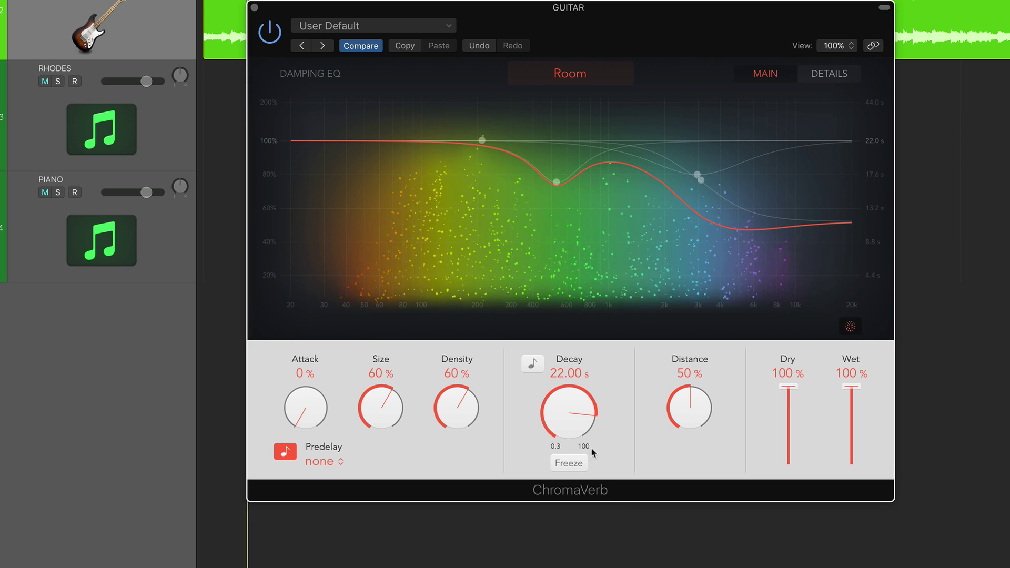
click(570, 463)
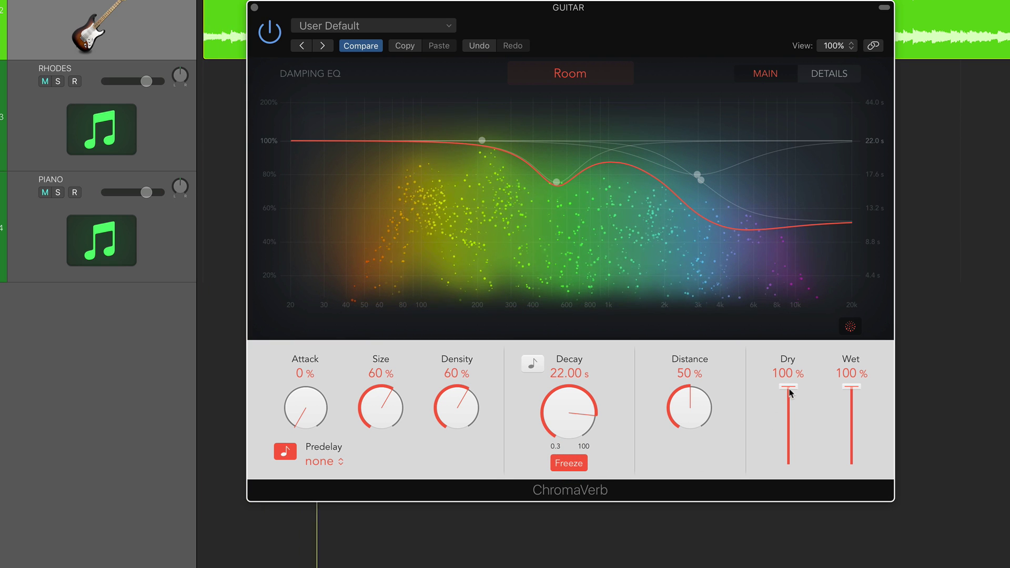
- Set Dry to 0%, Decay to 41 s and Distance to 99%
drag(789, 392, 789, 474)
click(568, 419)
drag(568, 419, 693, 347)
drag(687, 417, 688, 388)
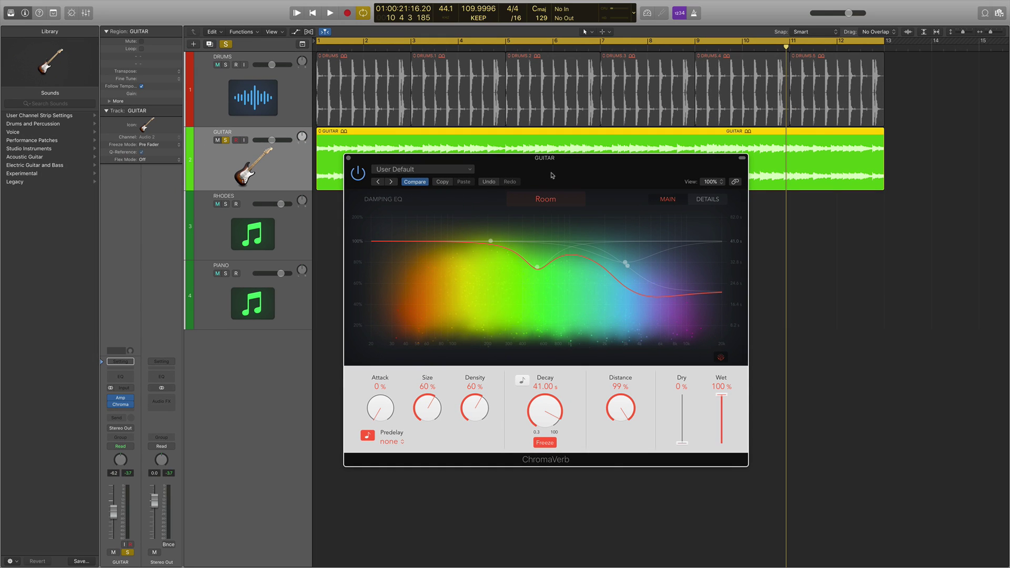
drag(551, 175, 548, 139)
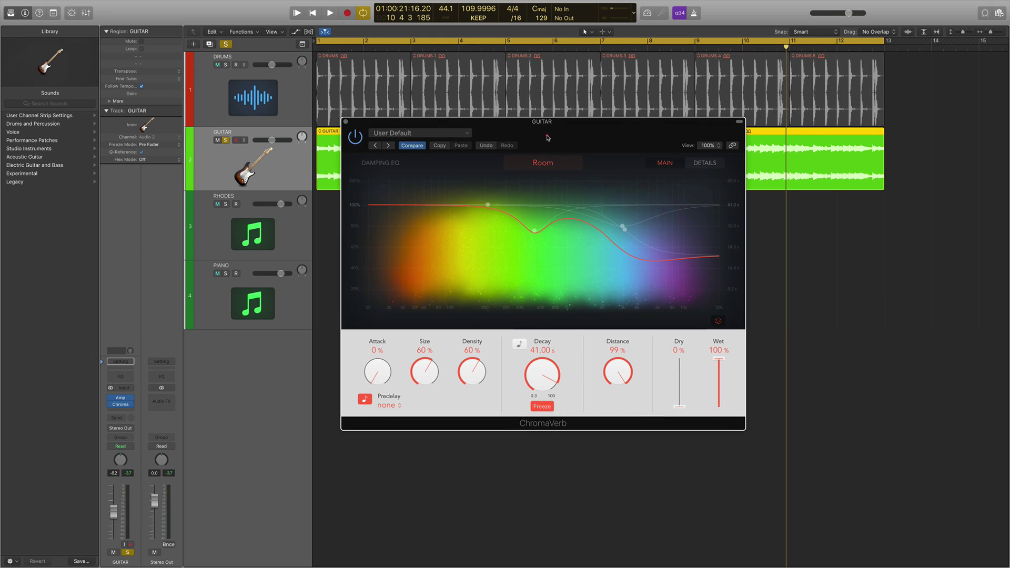
- Close the guitar reverb, unsolo GUITAR, and solo and select the RHODES track
click(346, 122)
click(227, 141)
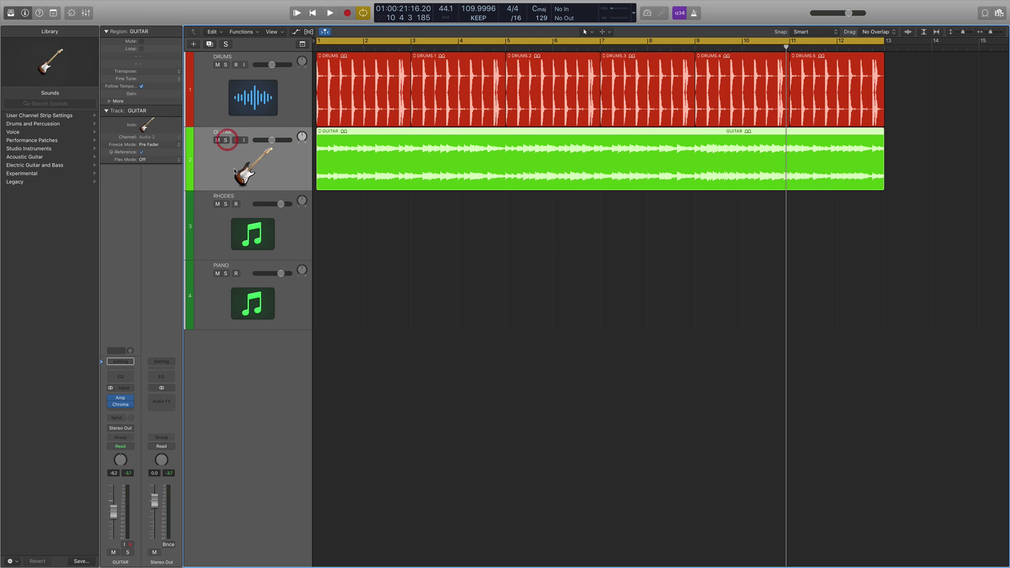
click(225, 204)
click(274, 235)
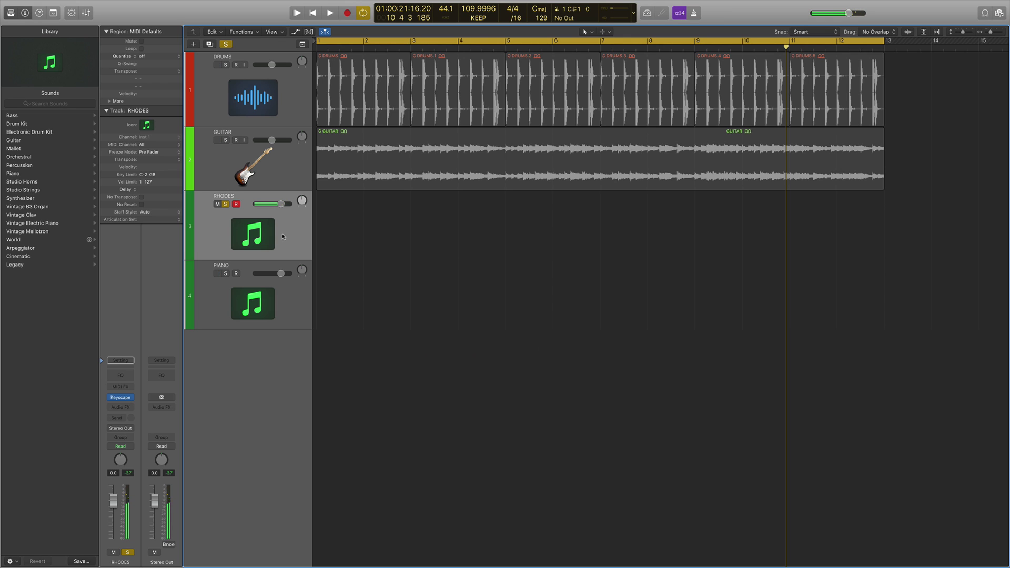
- Insert a stereo ChromaVerb on RHODES, centre its window, and play to audition it
click(120, 407)
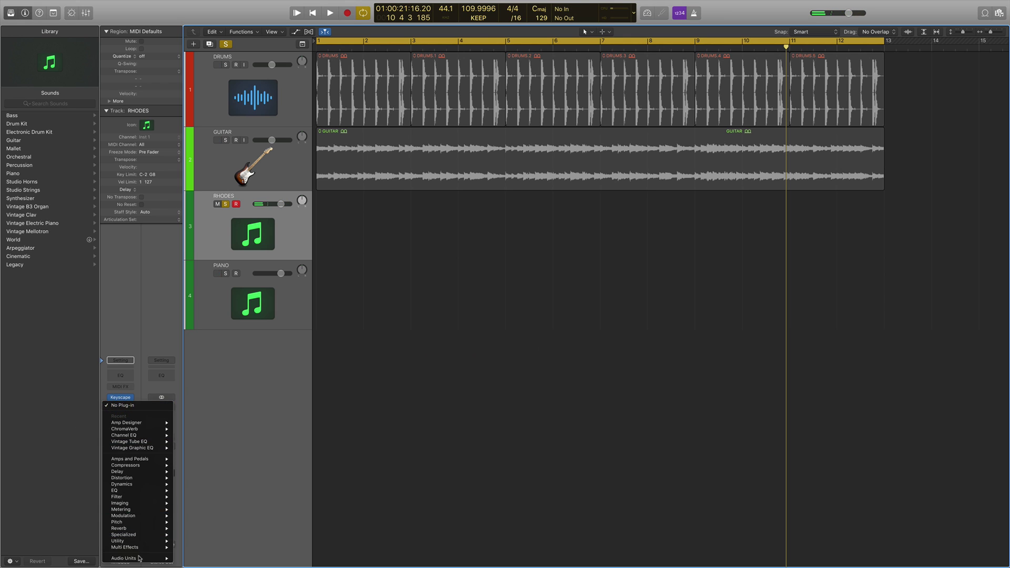
mouse_move(143, 528)
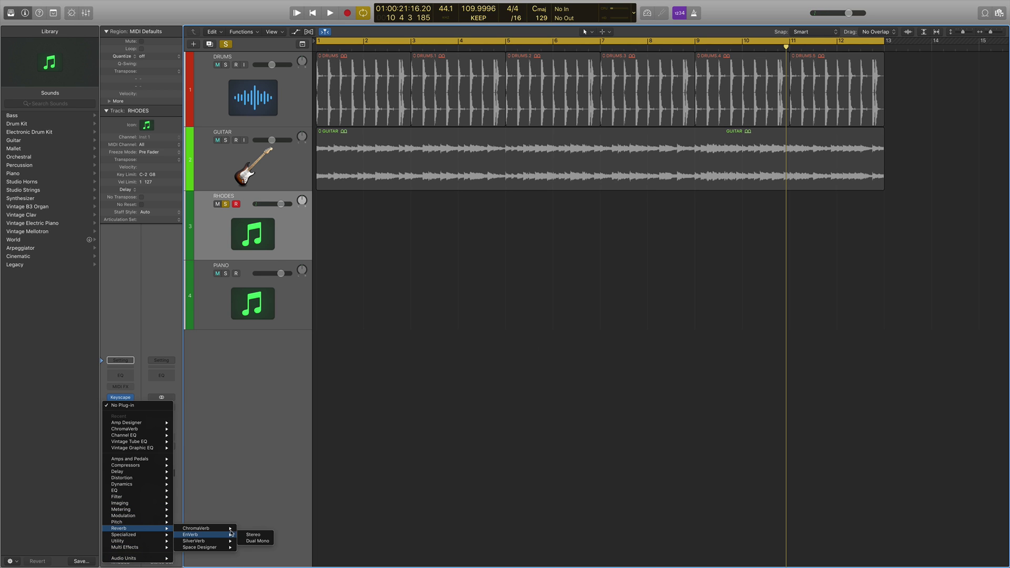
click(253, 529)
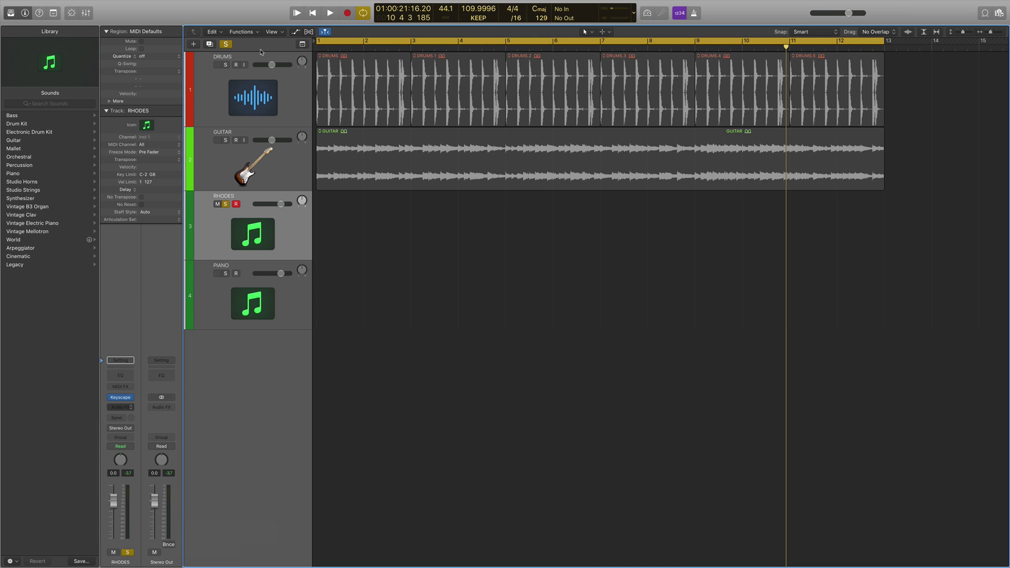
drag(235, 23, 558, 122)
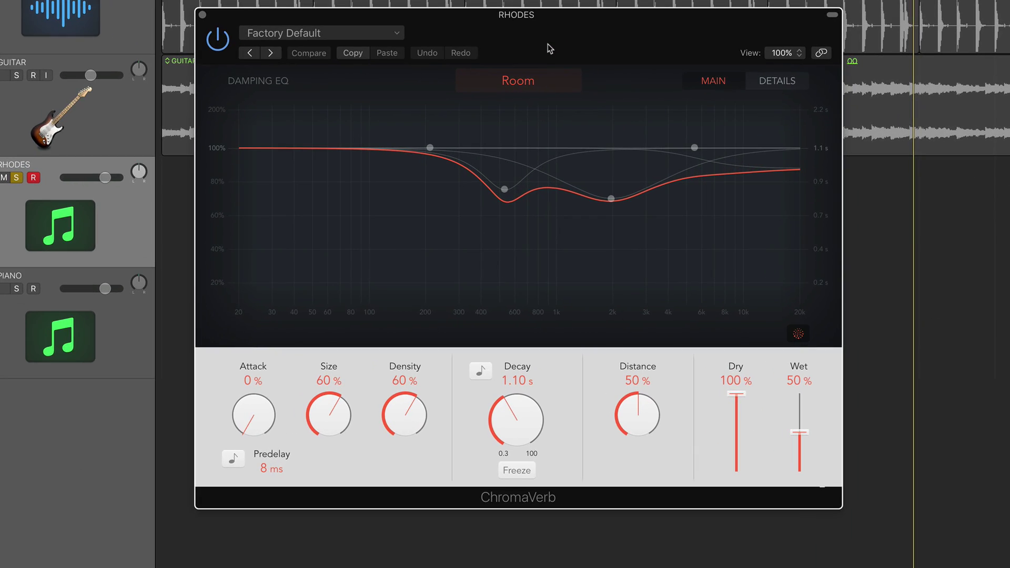
key(space)
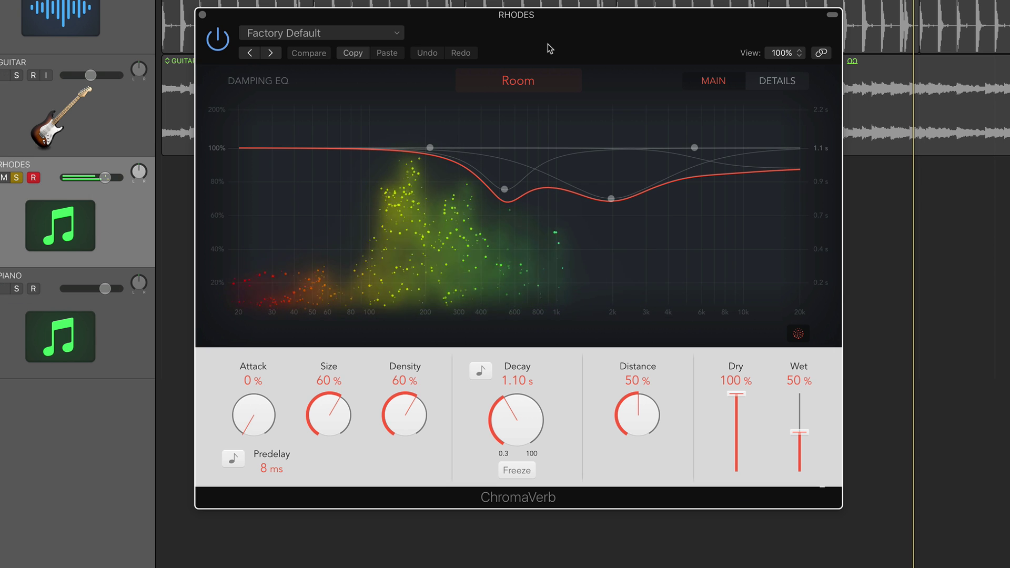
- Load the Ambiences > Large Ambience preset on the Rhodes ChromaVerb and start playback
click(319, 32)
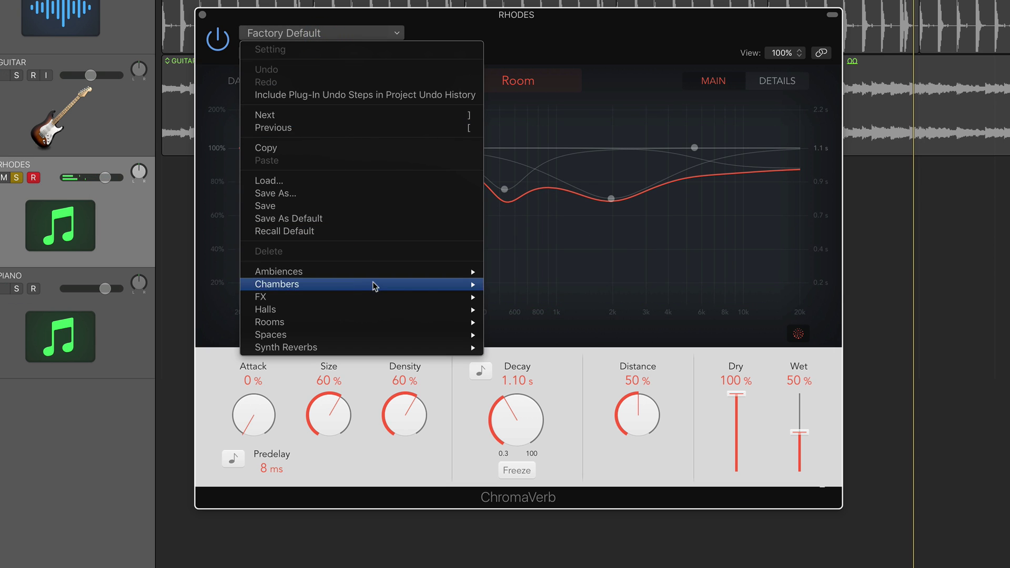
mouse_move(422, 277)
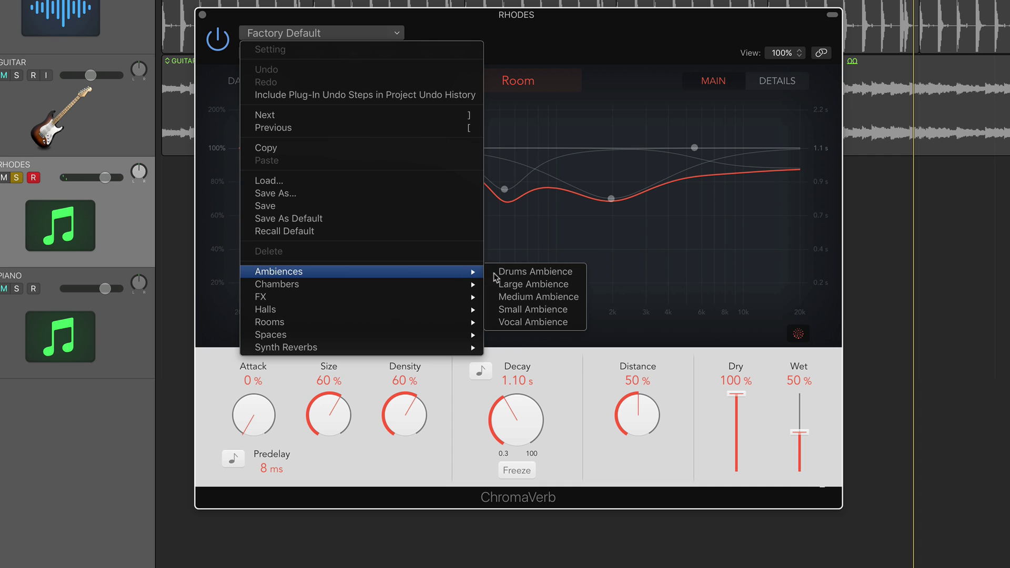
click(521, 287)
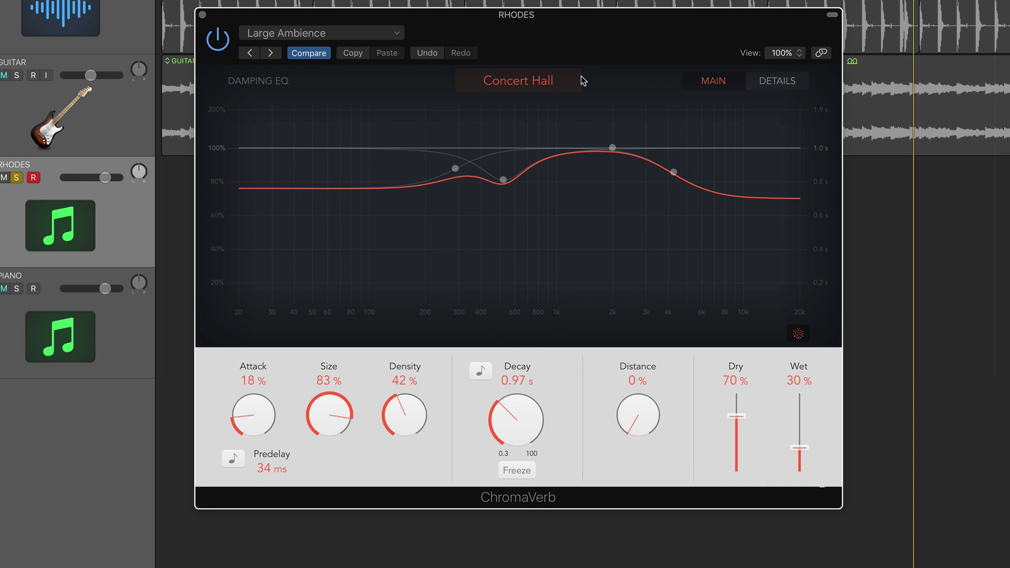
key(space)
- Set Dry to 69%, Wet to 100%, and lengthen the decay to 39 seconds
drag(736, 416, 737, 418)
drag(797, 451, 801, 402)
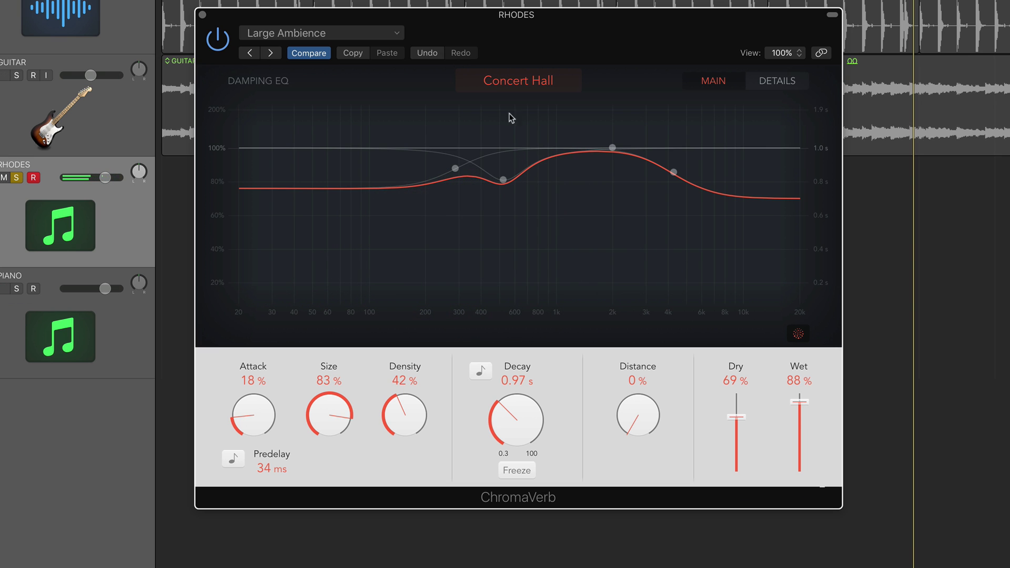
drag(525, 441, 523, 327)
drag(798, 404, 793, 391)
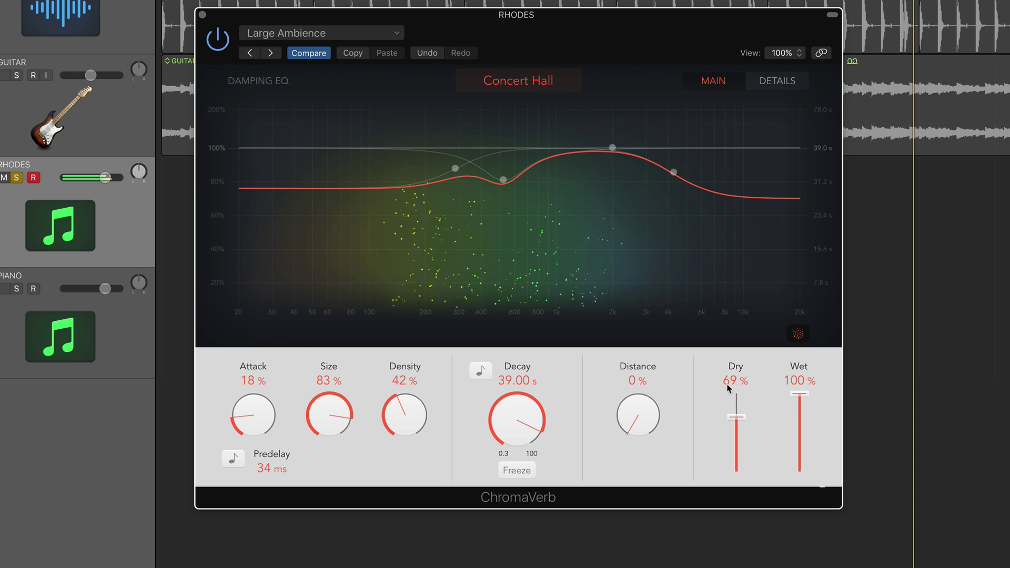
- Load the FX > Weird Space preset on the Rhodes reverb and play it to listen
click(309, 34)
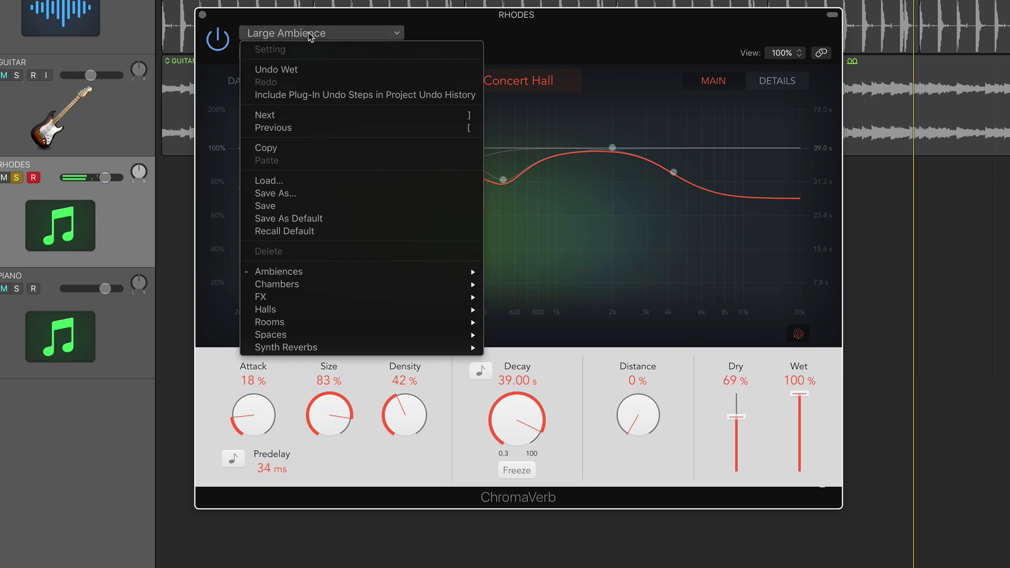
mouse_move(376, 297)
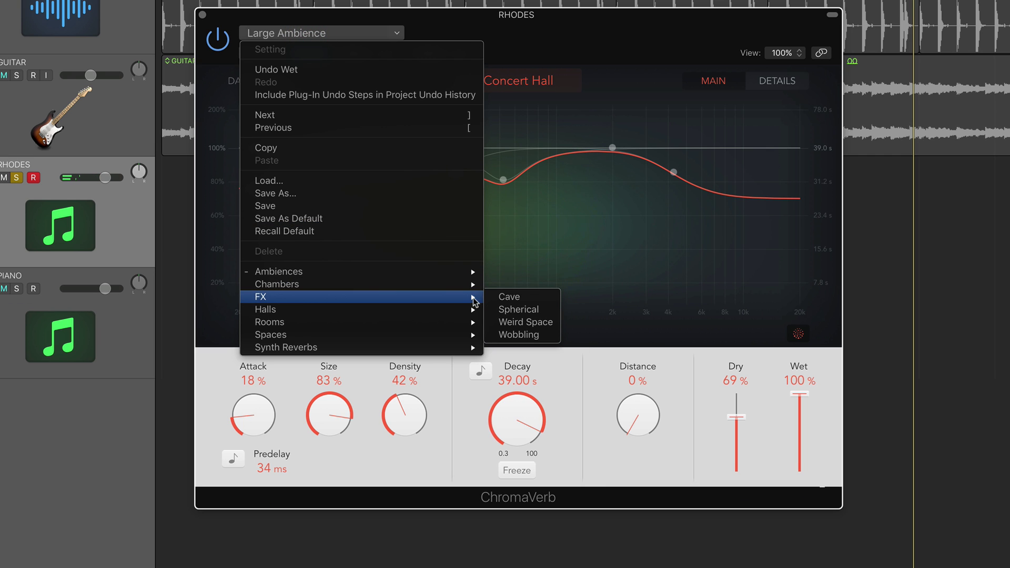
click(529, 321)
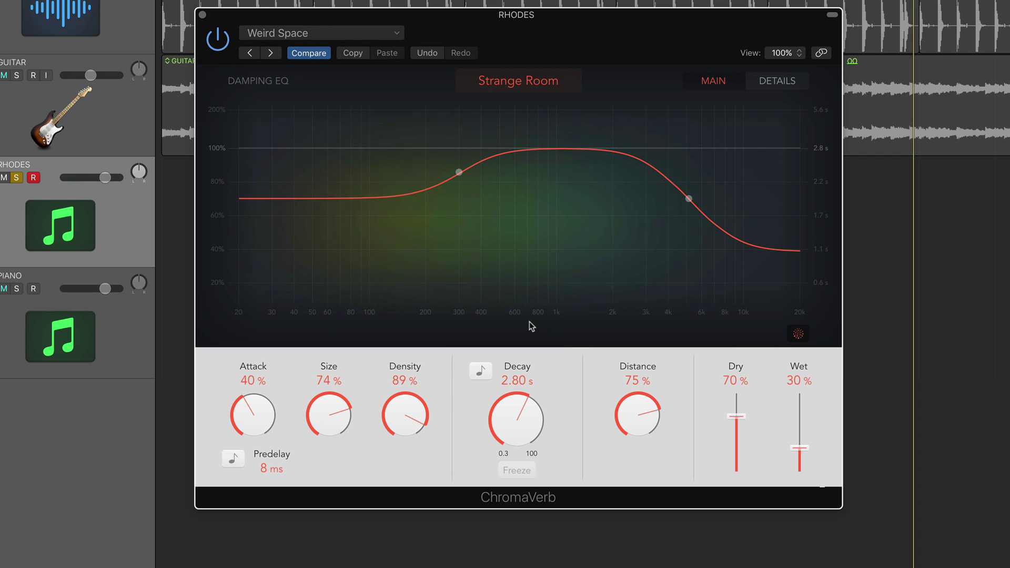
key(space)
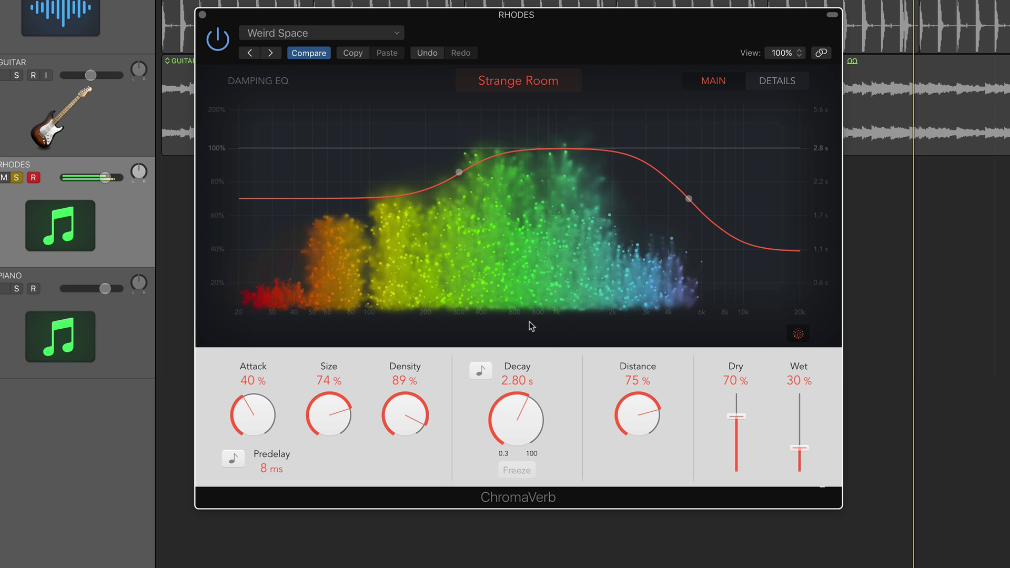
key(space)
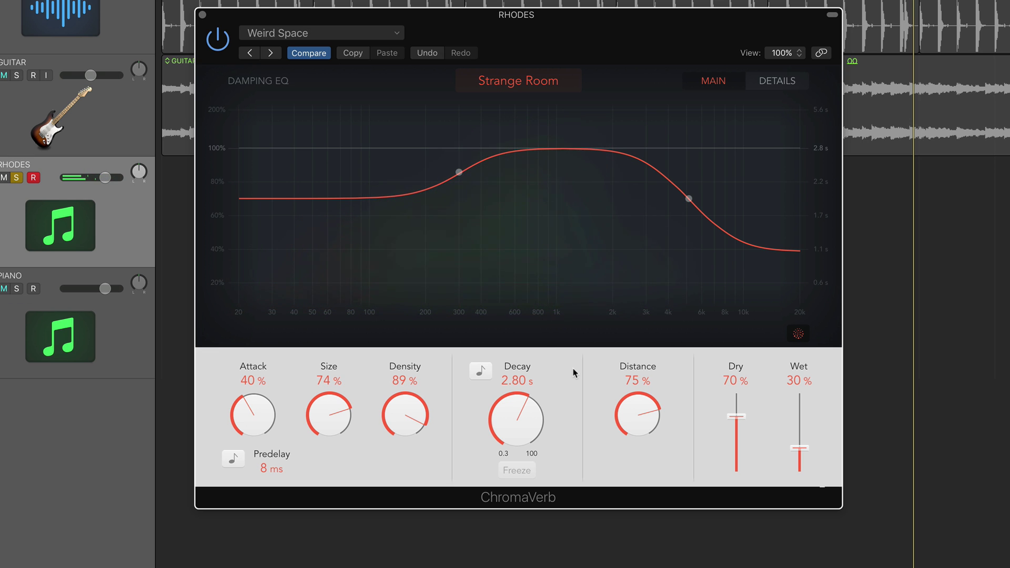
- Show ChromaVerb's DETAILS view and select the Output EQ high-cut band at 8100 Hz
click(777, 84)
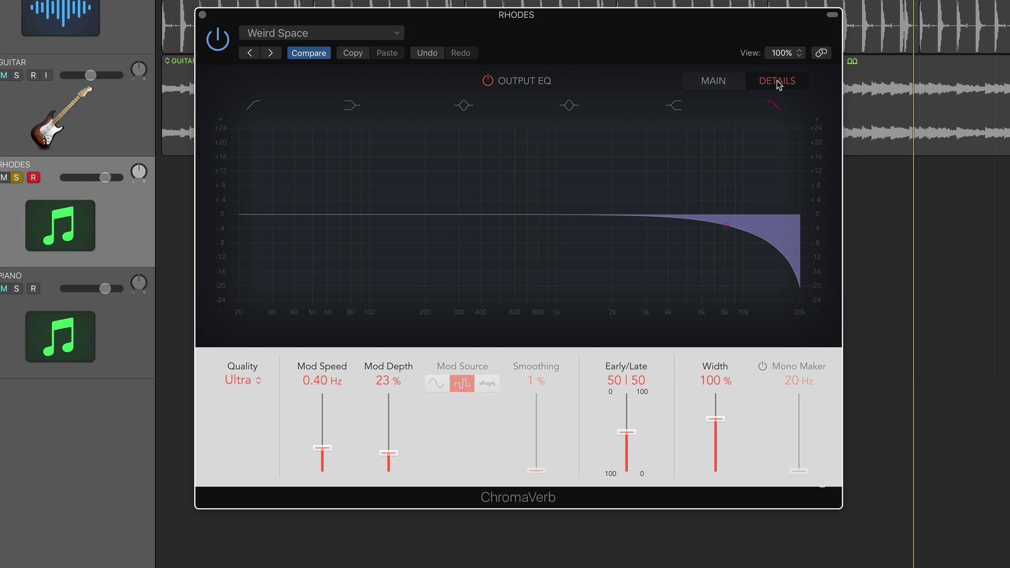
click(714, 83)
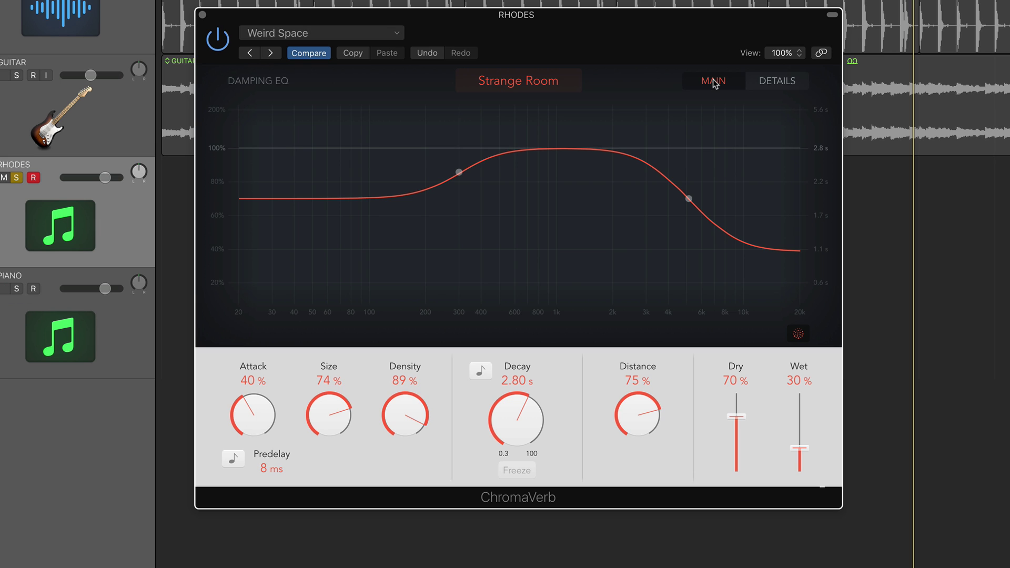
click(763, 85)
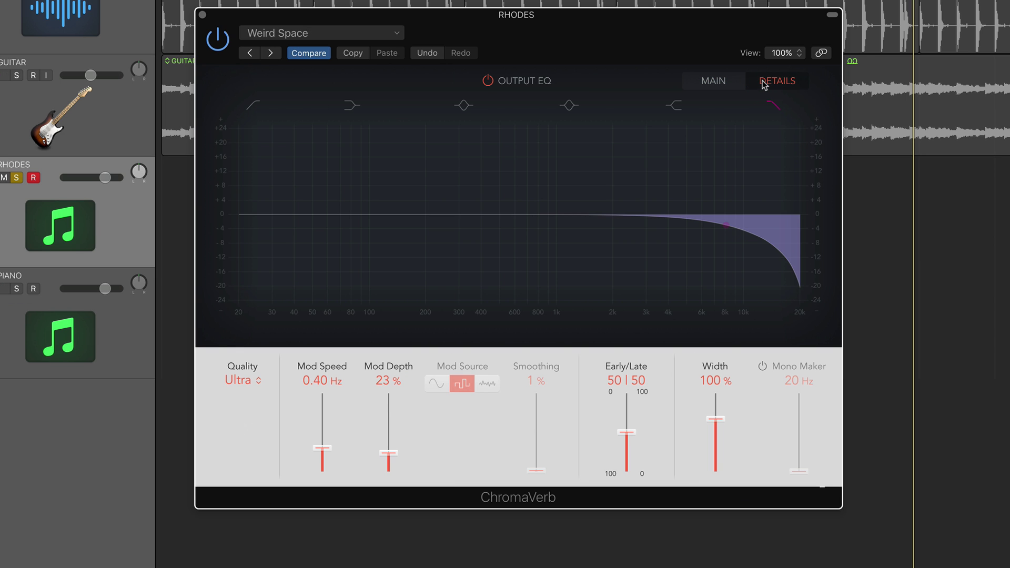
click(518, 215)
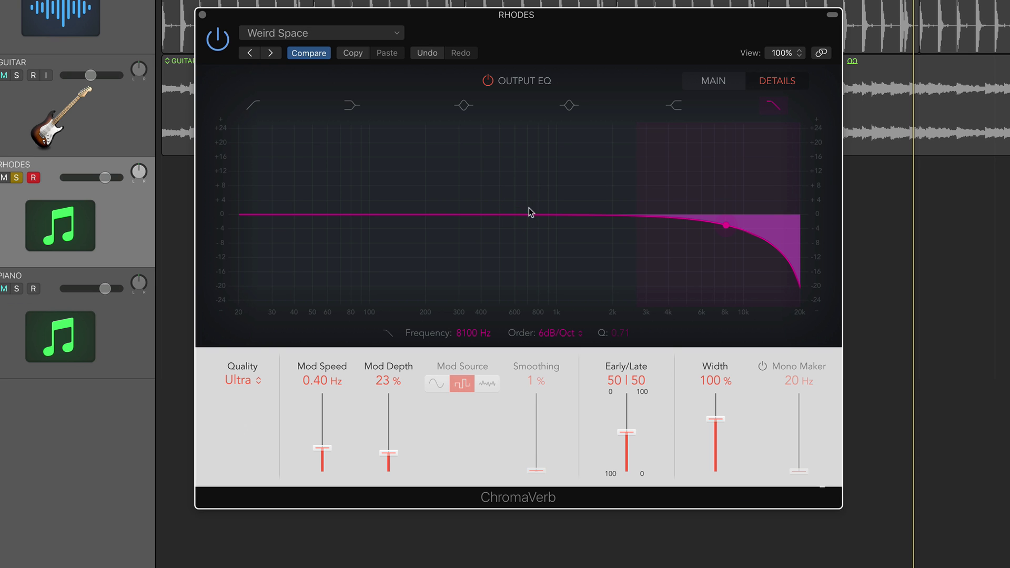
- Enable the fourth Output EQ band and shape it into a -7.0 dB cut at 630 Hz, Q 0.67
click(569, 105)
click(463, 105)
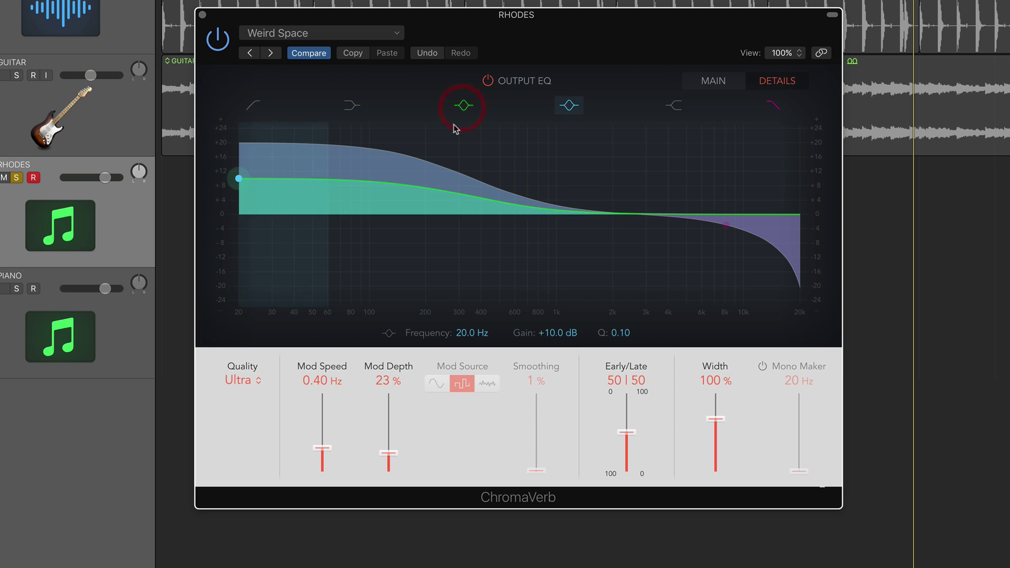
click(463, 105)
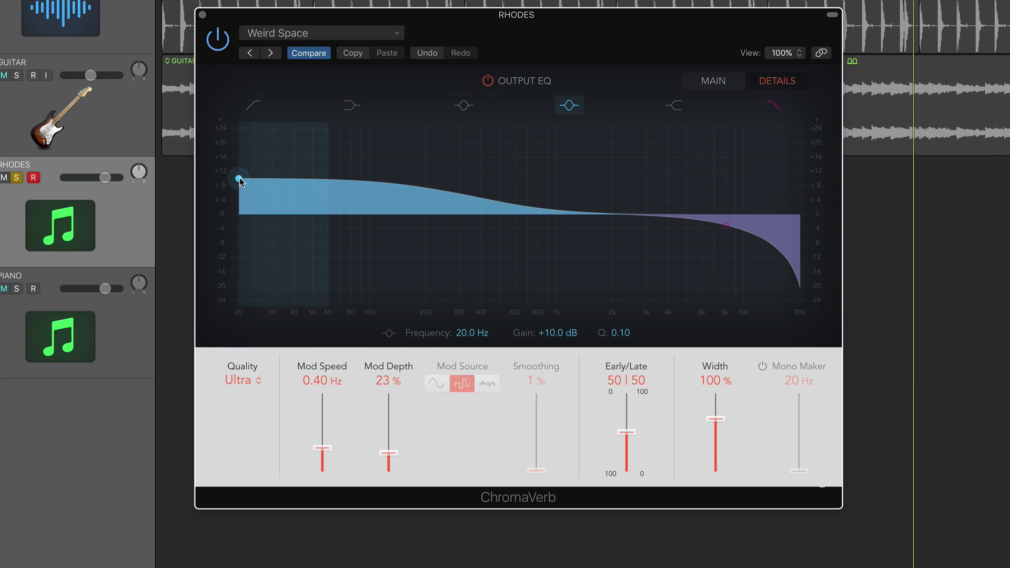
drag(239, 180, 519, 230)
drag(621, 333, 612, 240)
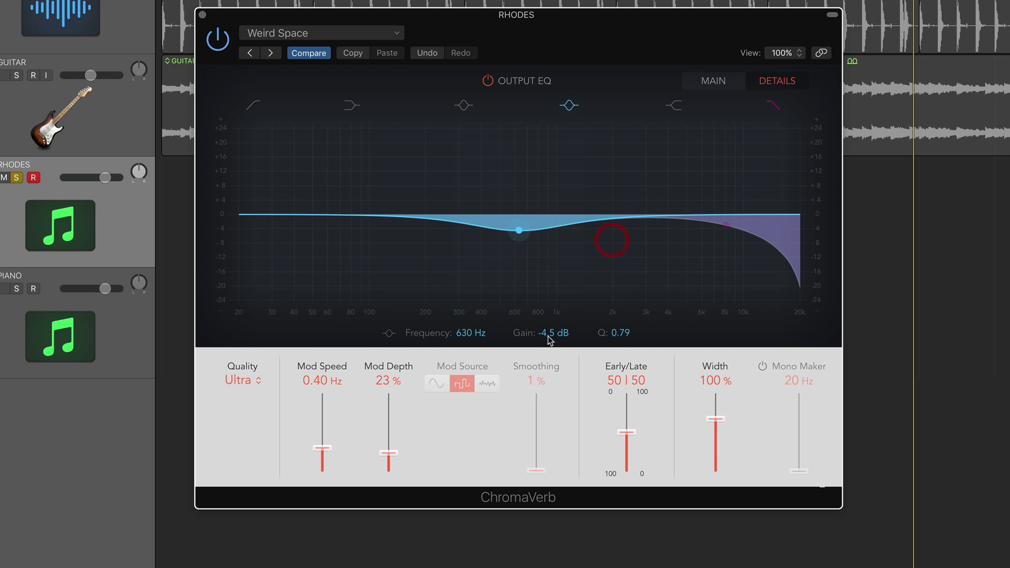
drag(548, 341, 546, 342)
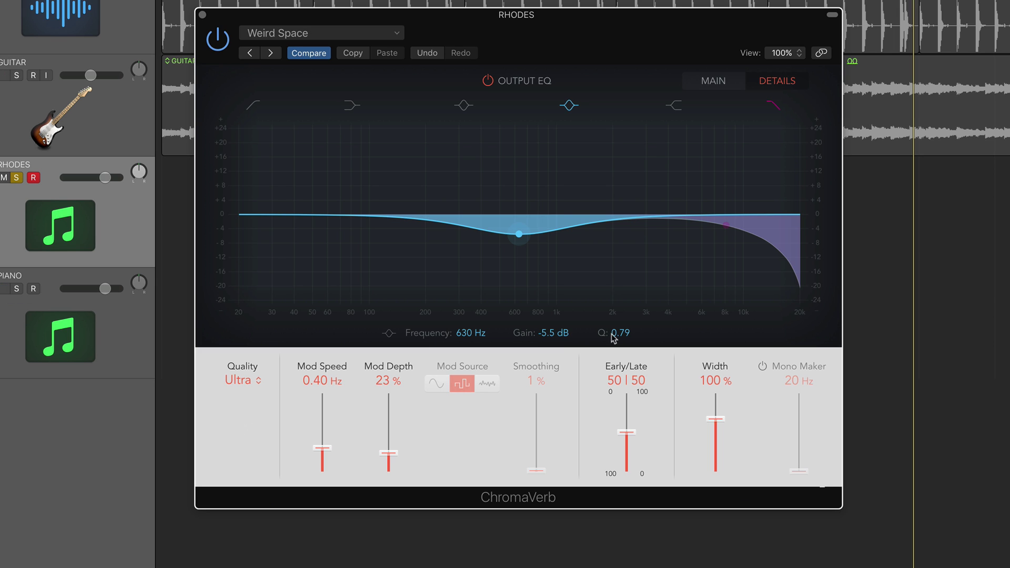
drag(617, 333, 613, 305)
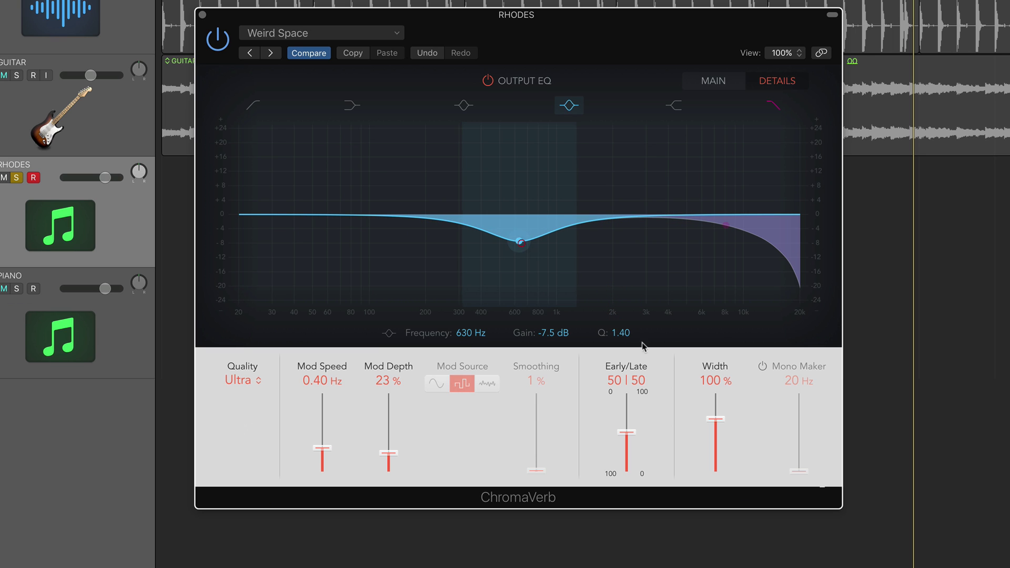
drag(617, 342, 616, 371)
click(549, 332)
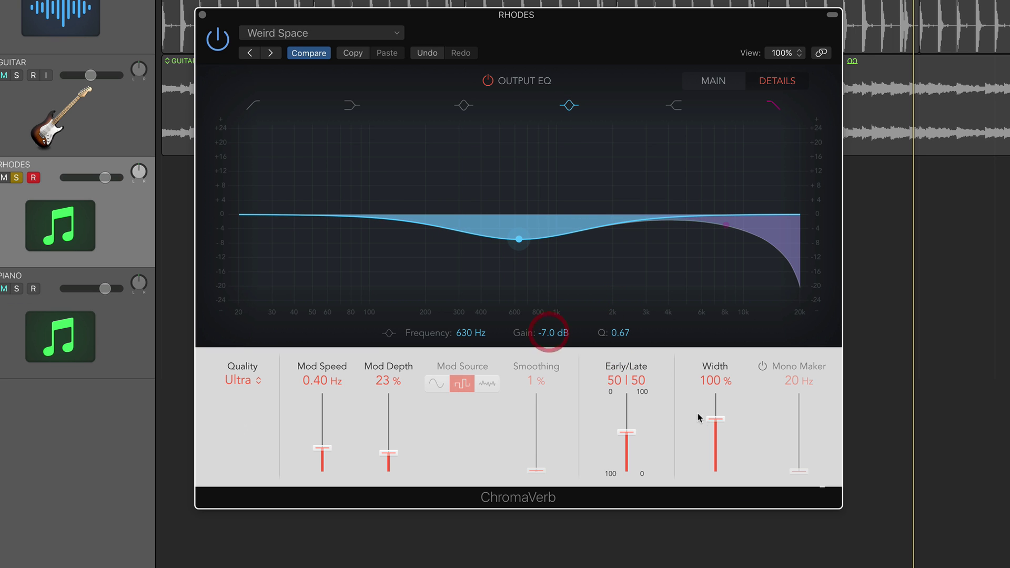
- On the MAIN controls, set the Rhodes reverb to Dry 100% and Wet 99%
click(731, 84)
drag(737, 417, 737, 391)
drag(799, 448, 796, 390)
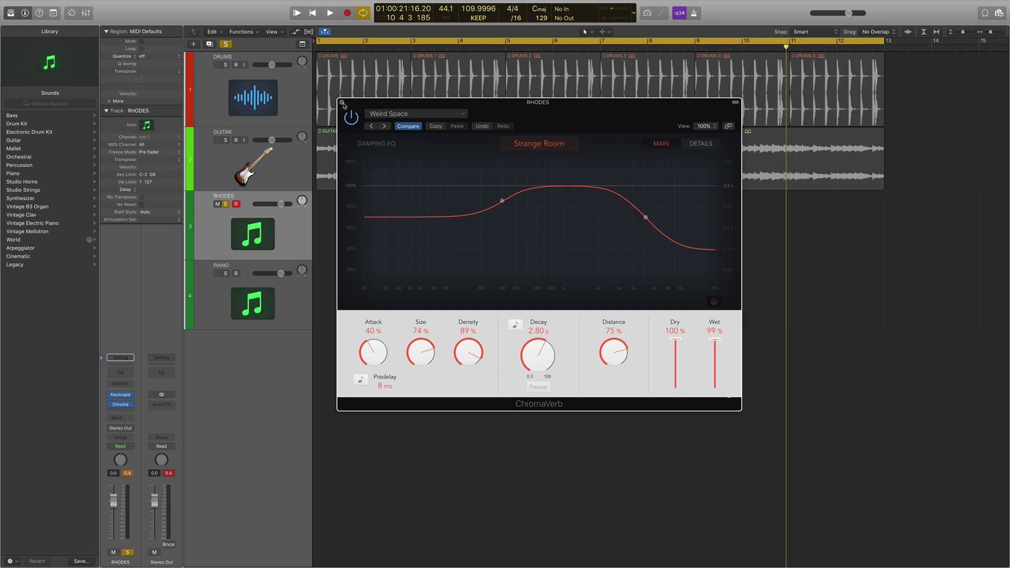
- Close the Rhodes reverb and insert ChromaVerb on the PIANO channel strip
click(342, 102)
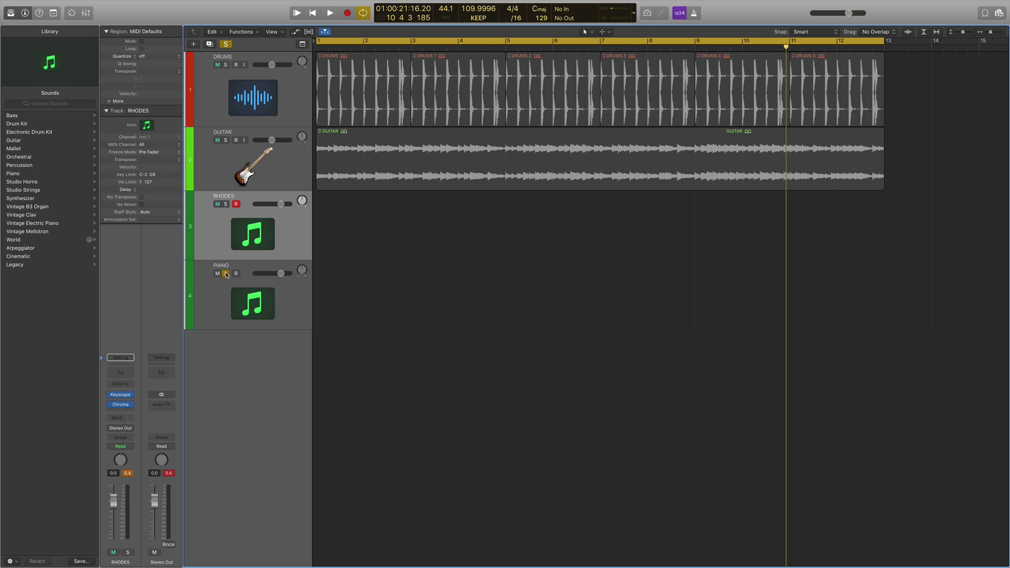
click(226, 275)
click(121, 407)
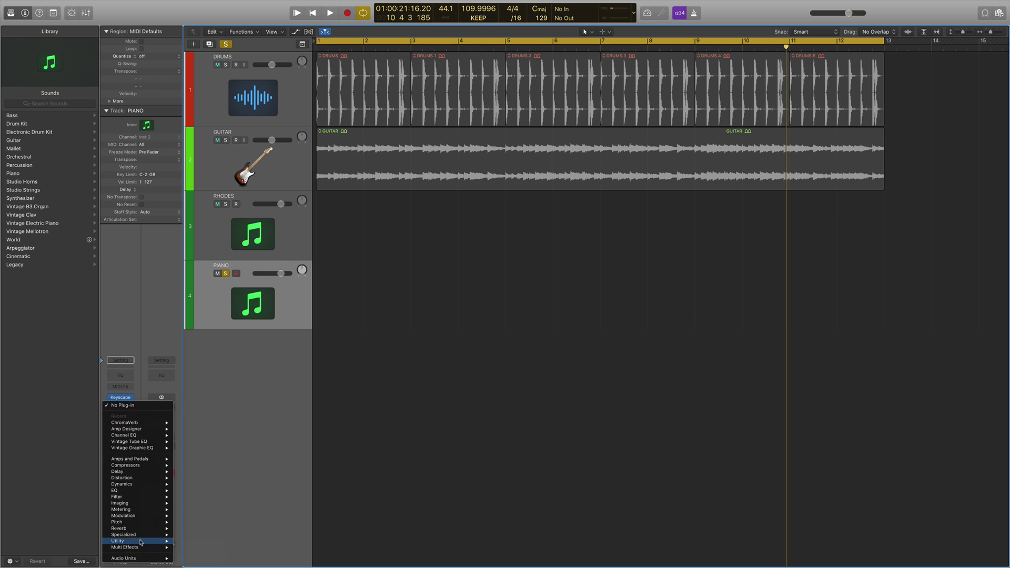
click(257, 529)
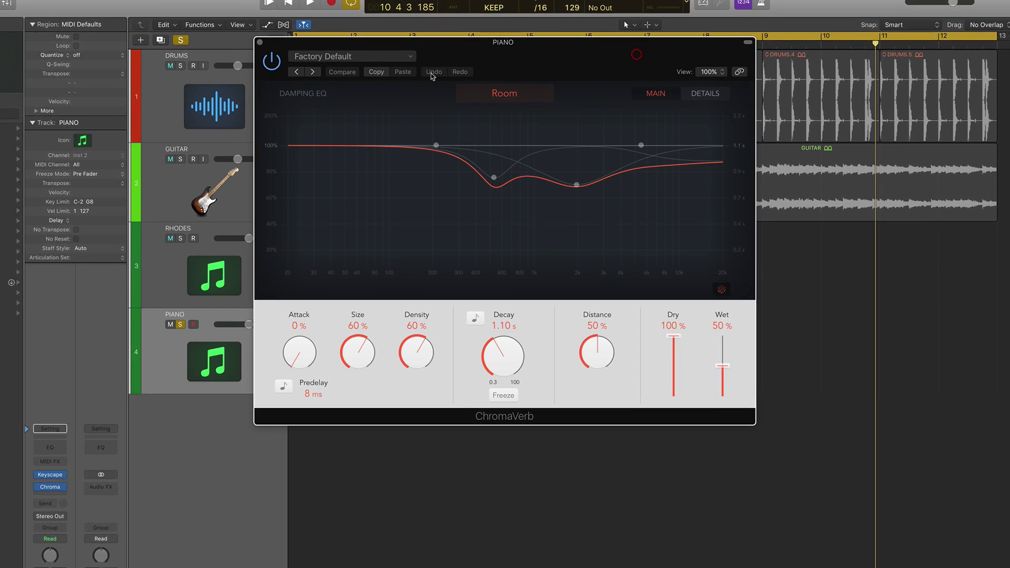
- Load the Synth Reverbs > Big, Long, and Distant preset on the piano ChromaVerb
click(400, 57)
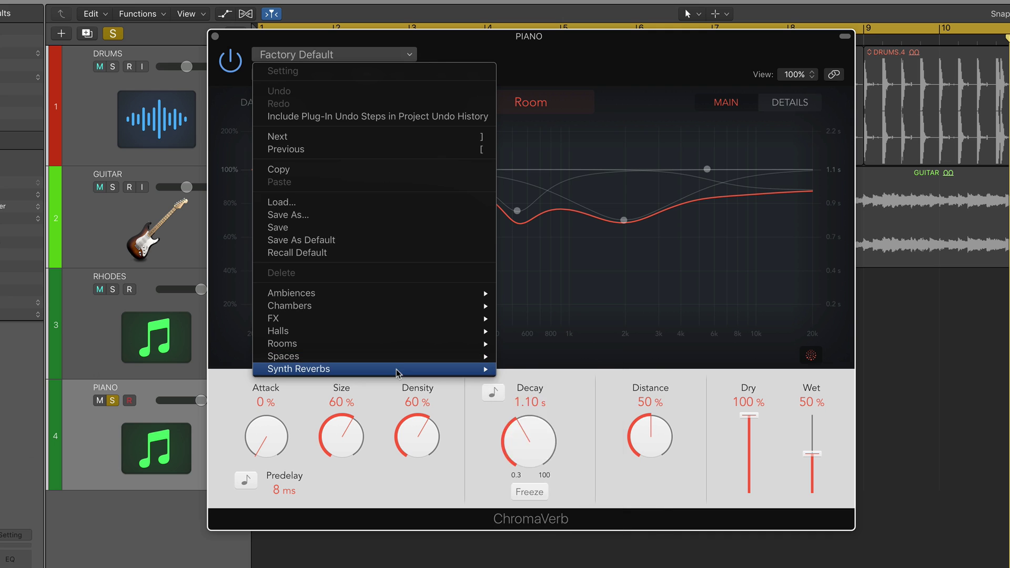
mouse_move(398, 373)
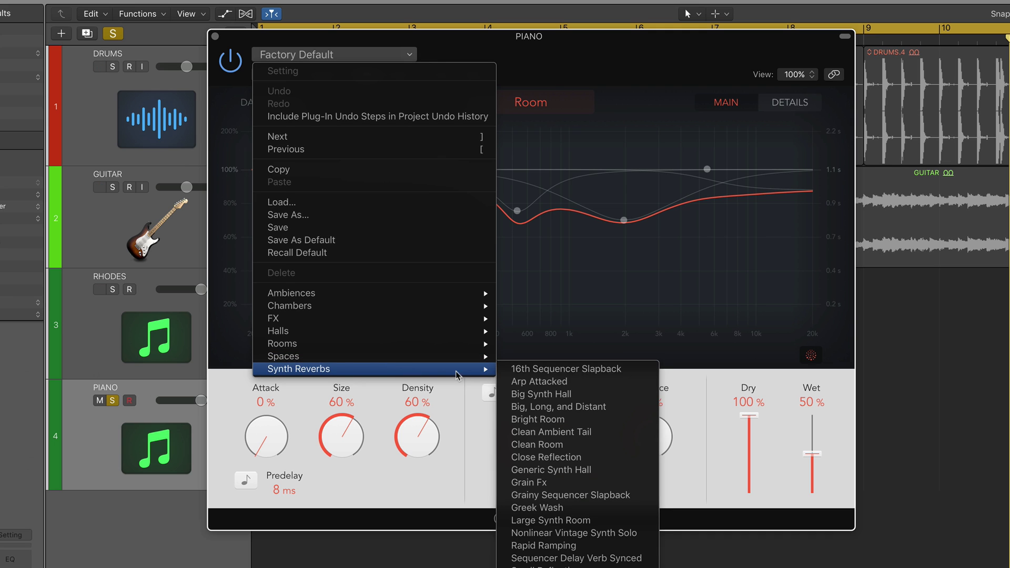
click(582, 414)
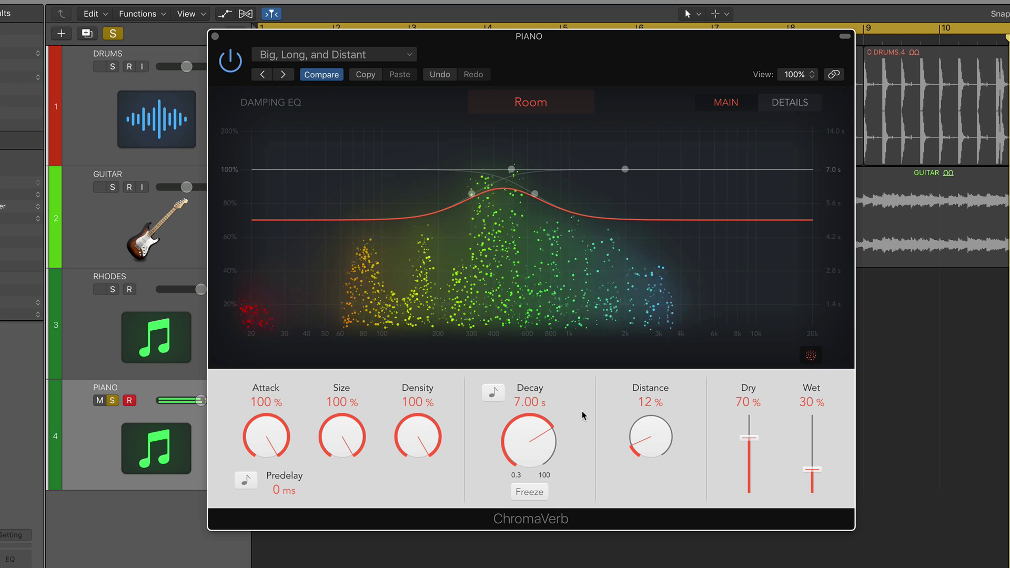
- Set the piano reverb to 74% dry and 92% wet, then close its window
drag(752, 441, 751, 437)
drag(812, 469, 813, 421)
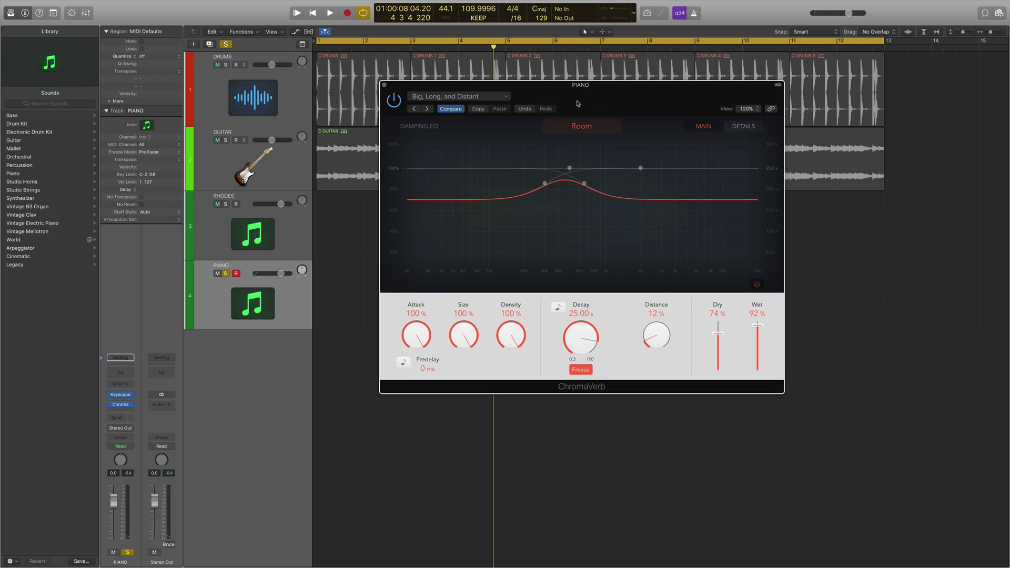
drag(578, 101, 616, 123)
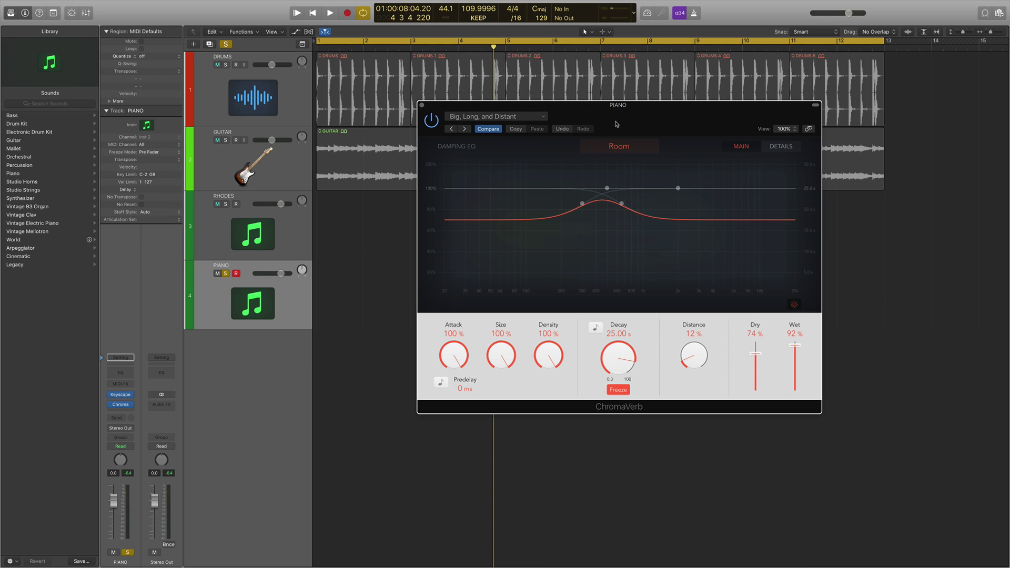
click(422, 105)
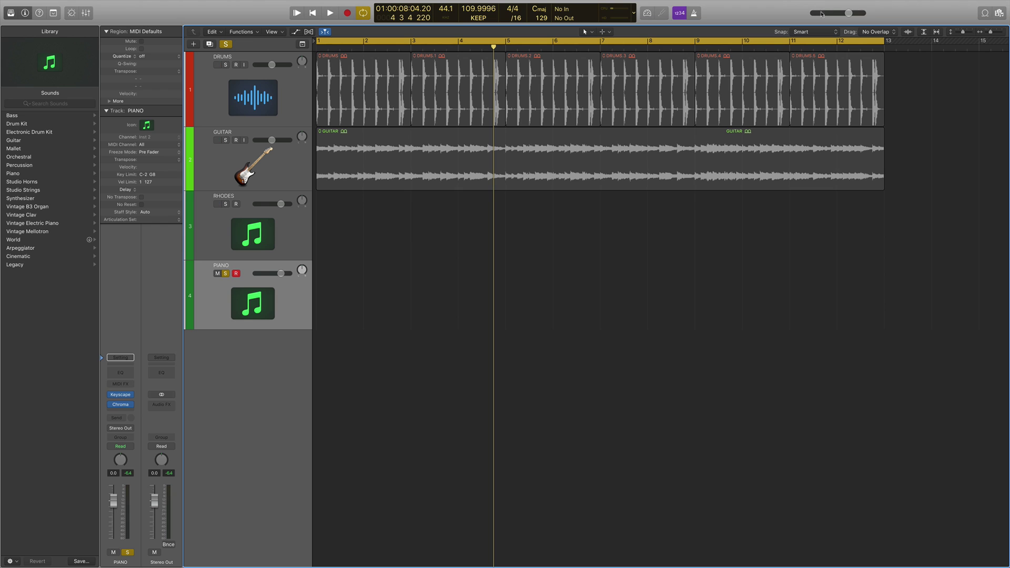
- With the metronome on, record a short part on the PIANO track, then reopen its ChromaVerb
click(694, 13)
click(348, 14)
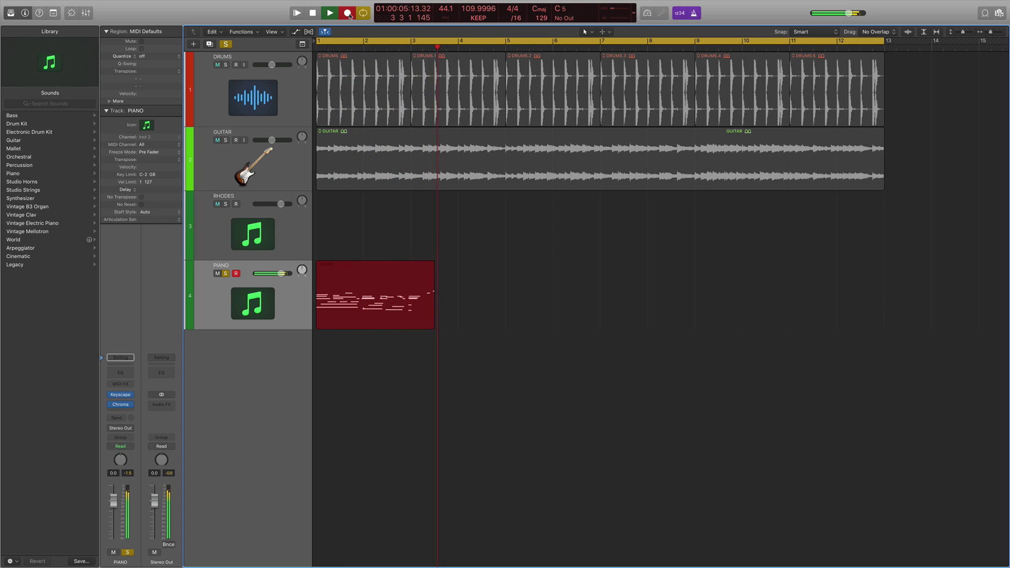
key(space)
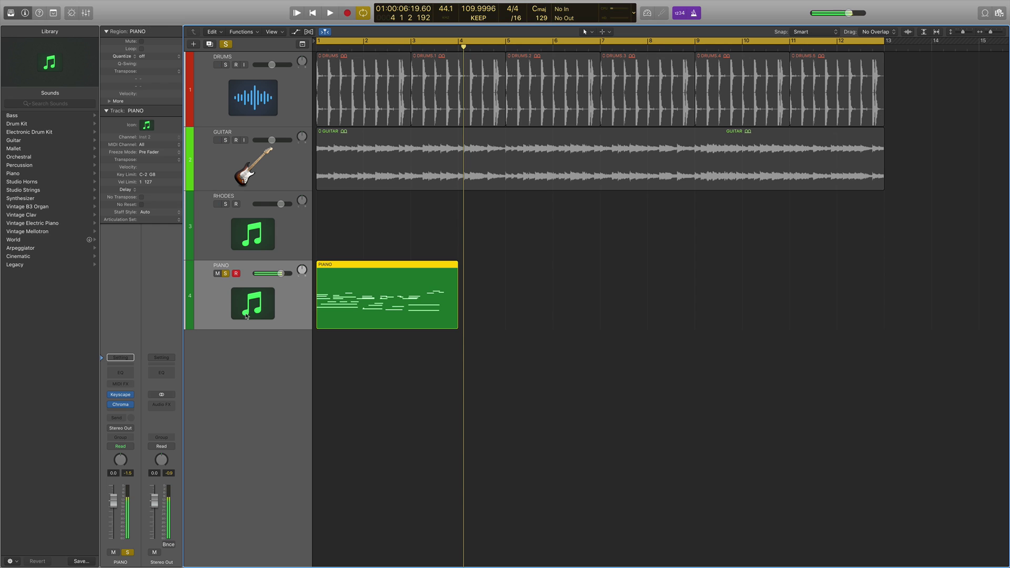
click(120, 406)
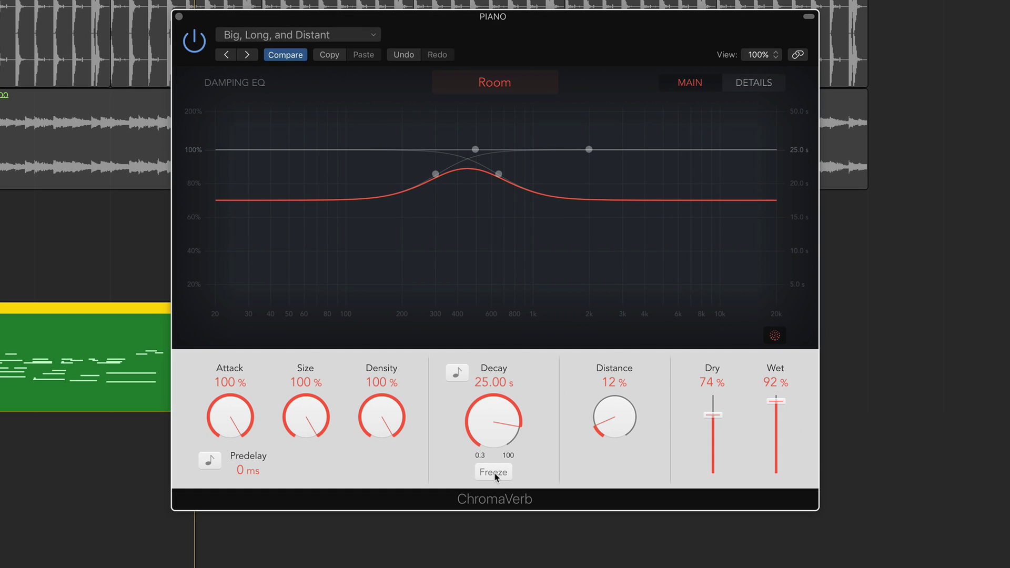
- Toggle the piano reverb's Freeze on, off, and on again during playback
click(493, 472)
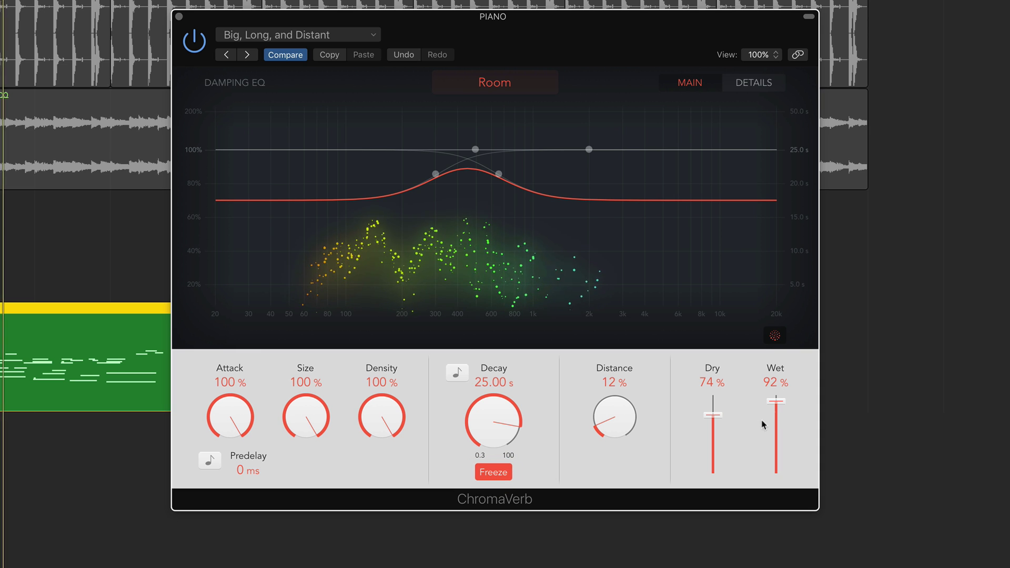
click(499, 474)
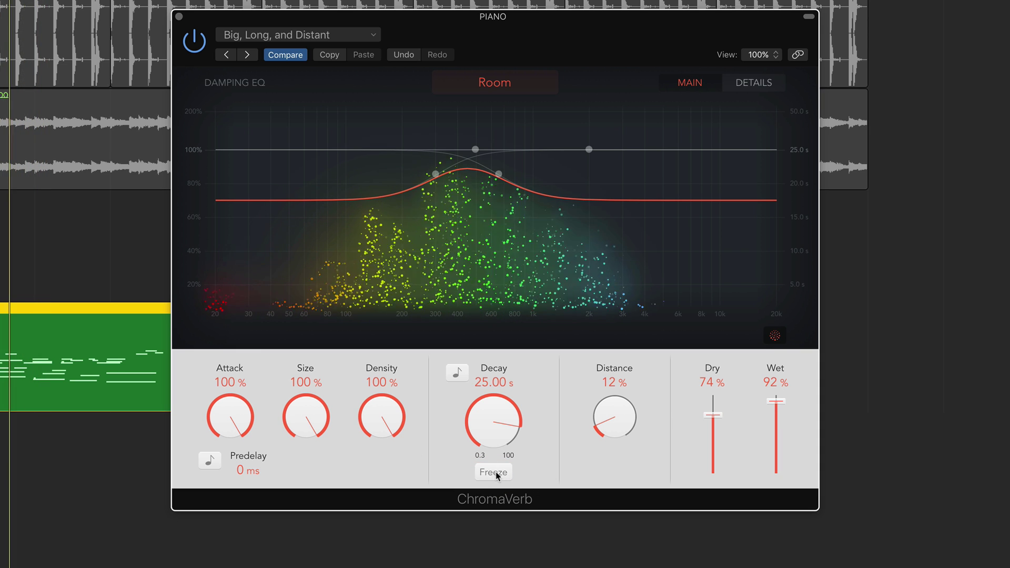
click(496, 474)
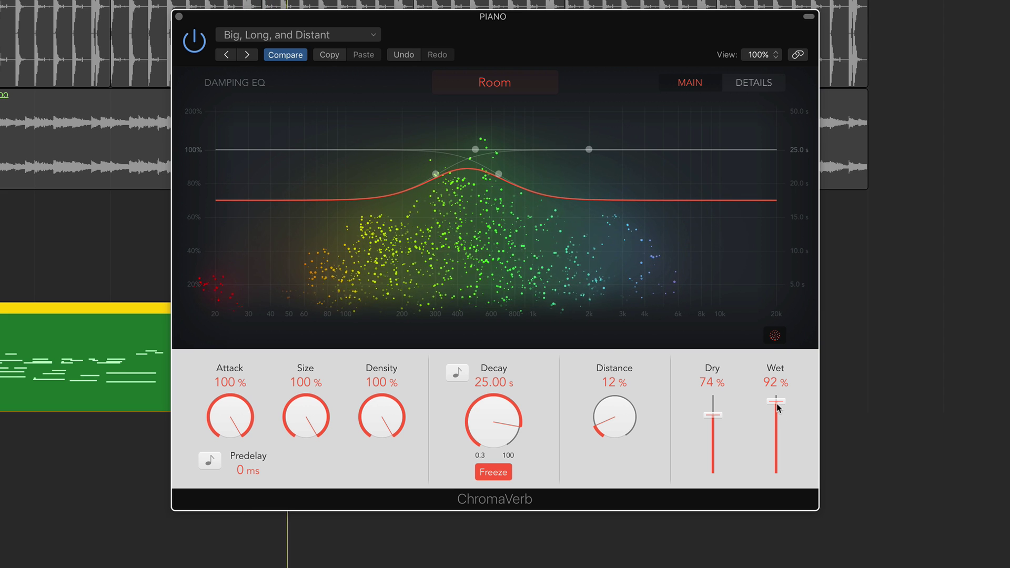
- Drop the wet level to 10%, then bring it back up to 36%
drag(777, 408, 778, 465)
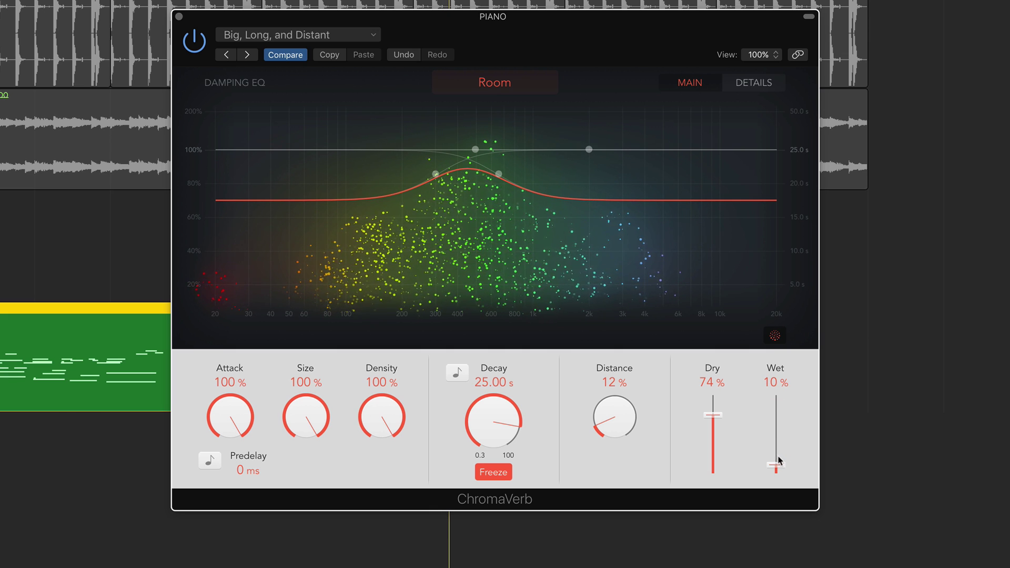
mouse_move(778, 465)
mouse_down()
mouse_move(777, 406)
mouse_move(777, 466)
mouse_up()
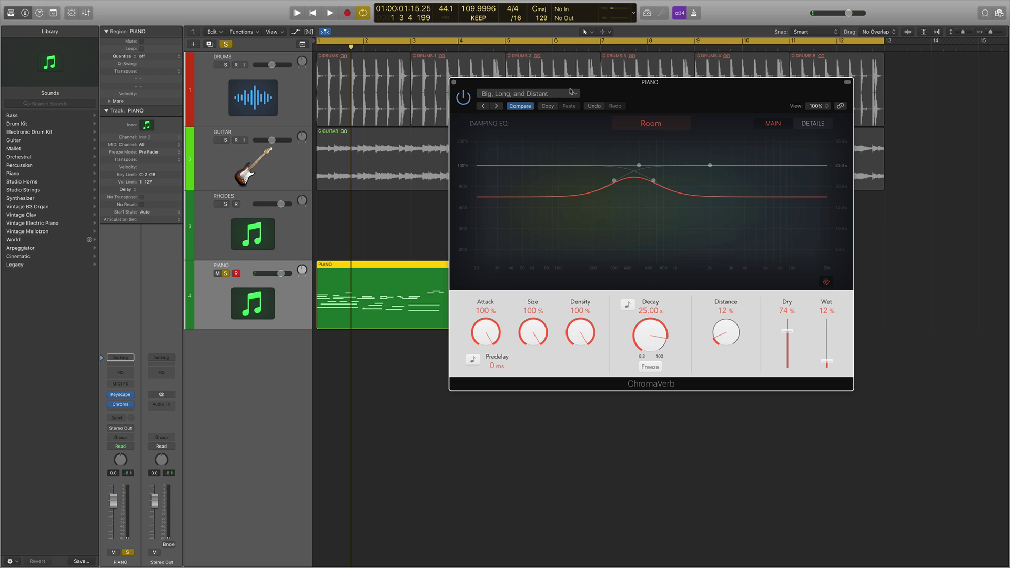
drag(828, 362, 828, 352)
drag(828, 351, 828, 343)
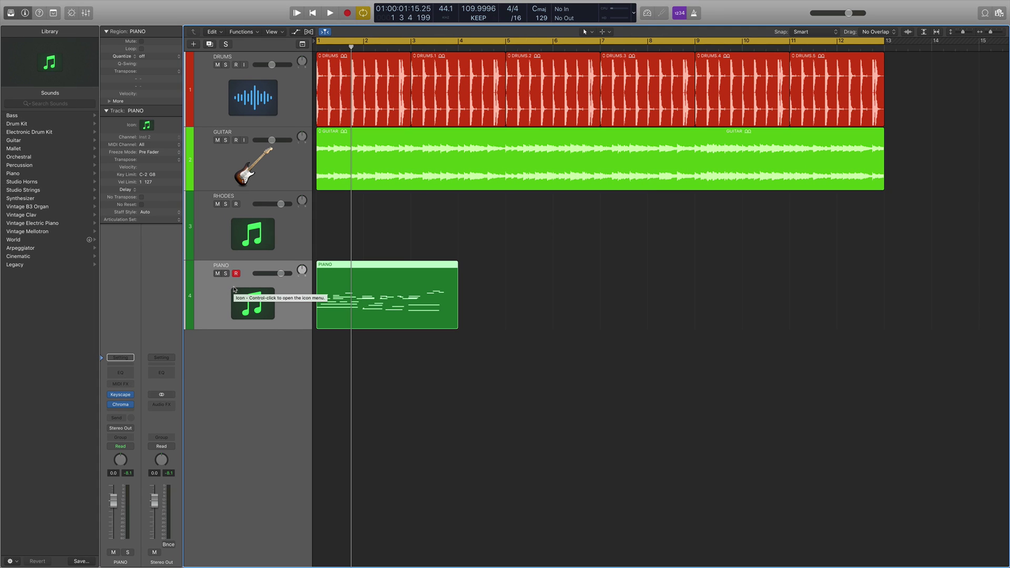
- Insert Reverb > Space Designer in an empty slot on the piano channel
click(121, 405)
mouse_move(142, 533)
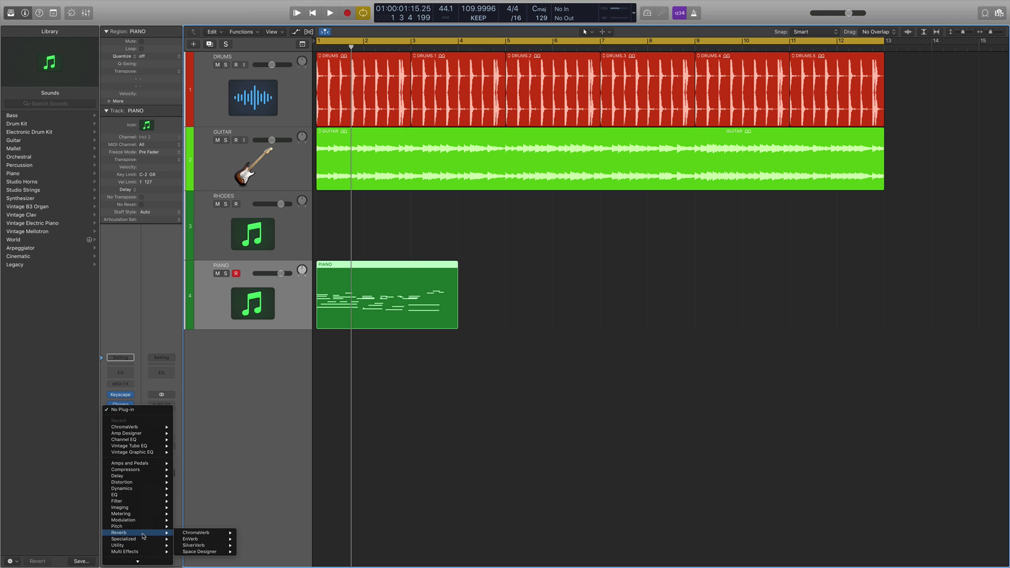
mouse_move(201, 553)
click(252, 551)
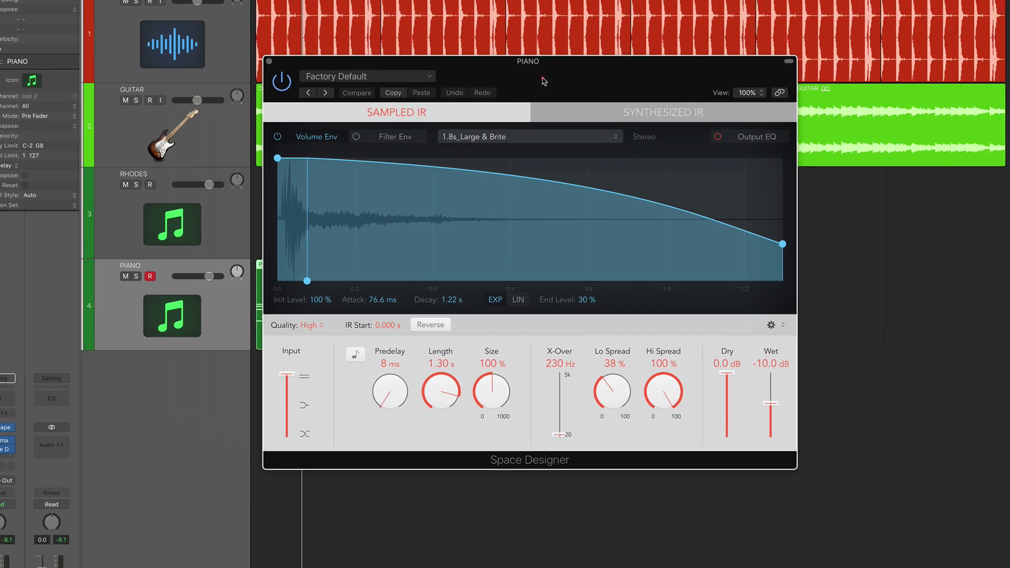
click(289, 61)
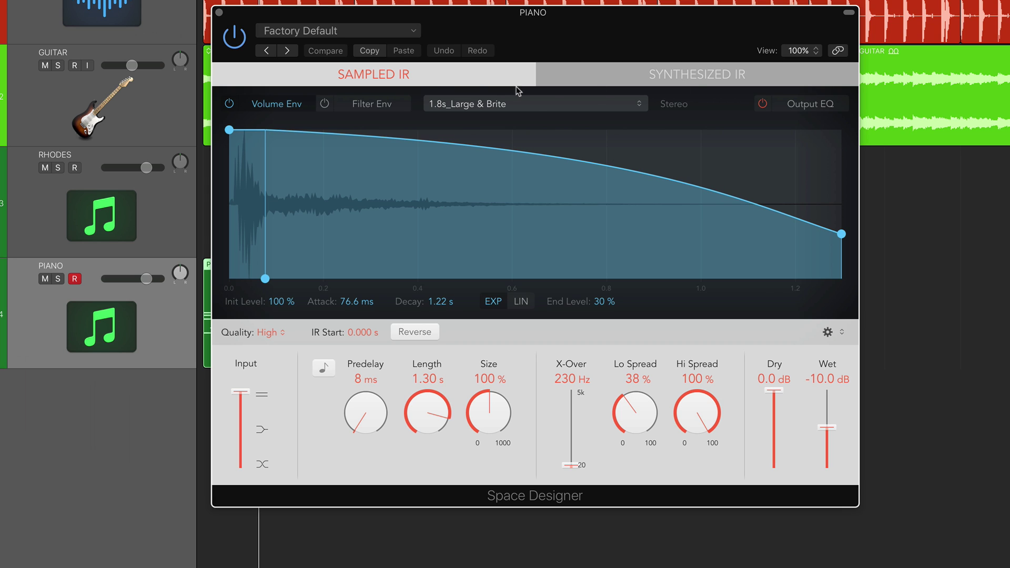
- Compare Space Designer's Synthesized IR and Sampled IR modes, ending on Sampled IR
click(693, 77)
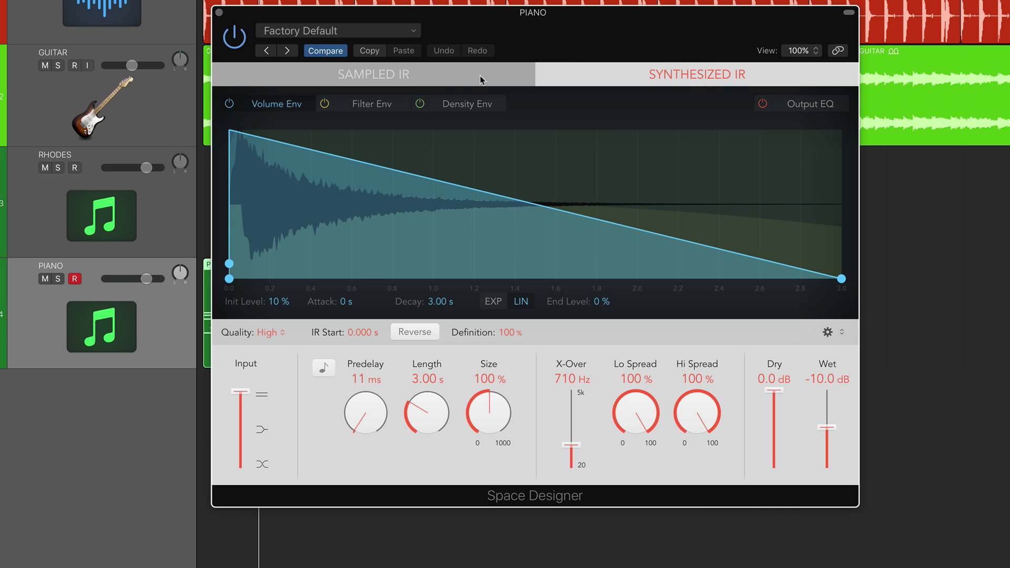
click(388, 78)
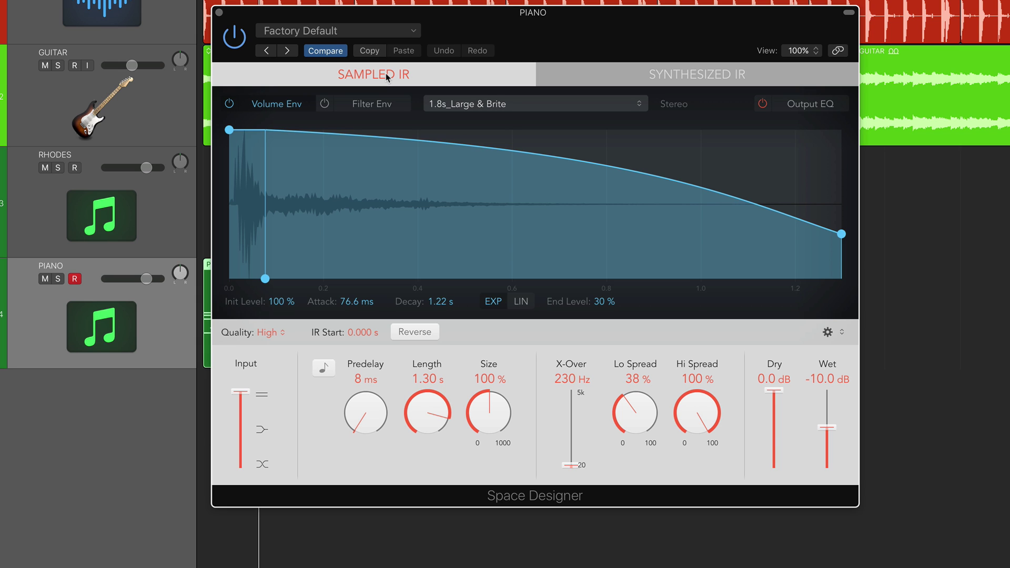
click(664, 75)
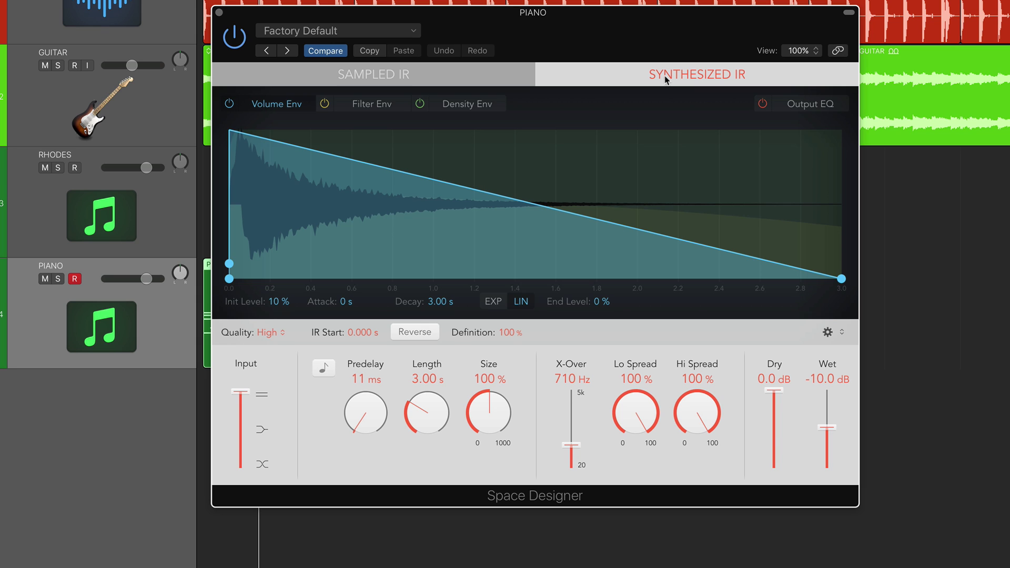
click(373, 77)
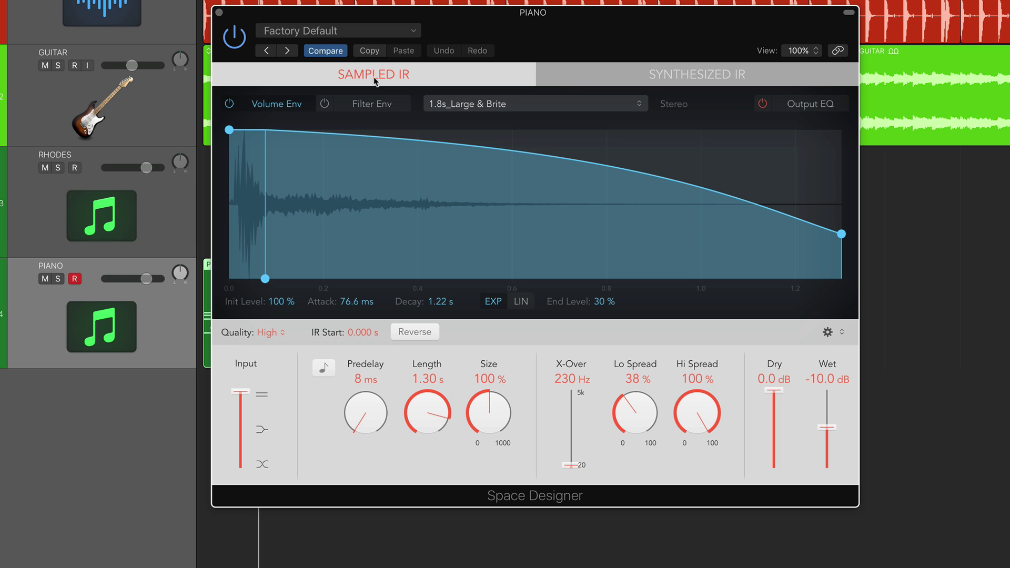
click(684, 76)
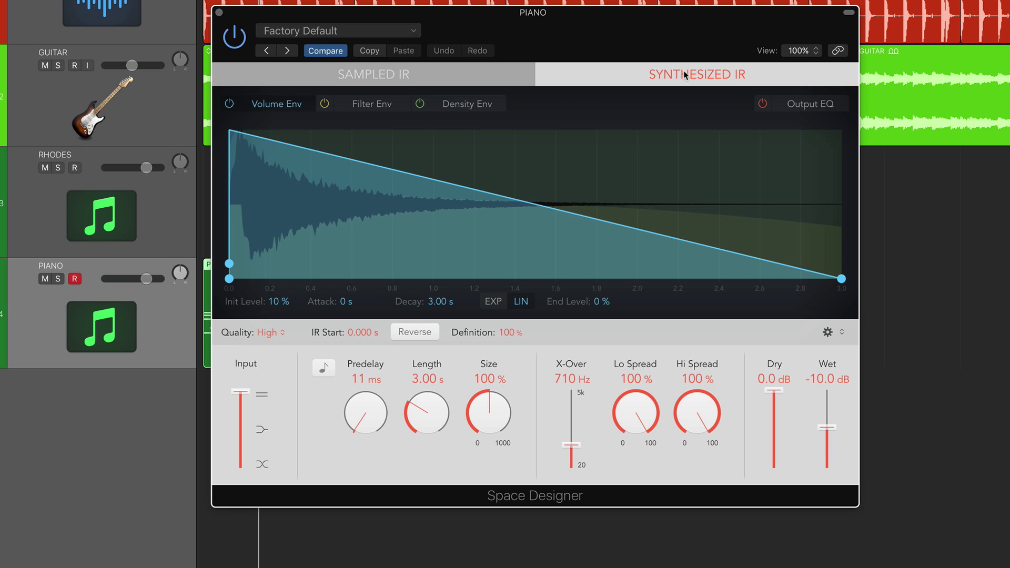
click(439, 78)
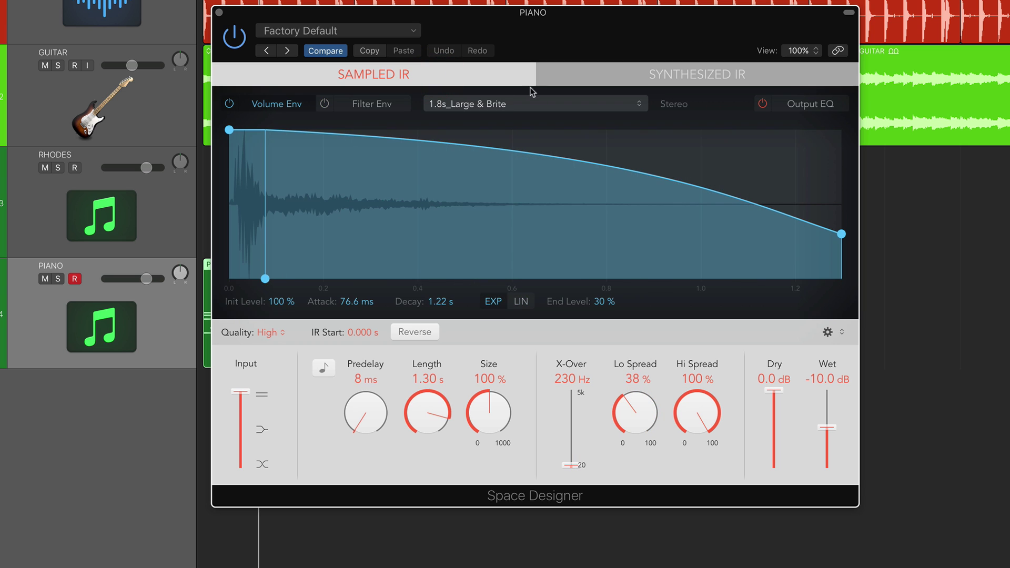
drag(620, 37, 552, 43)
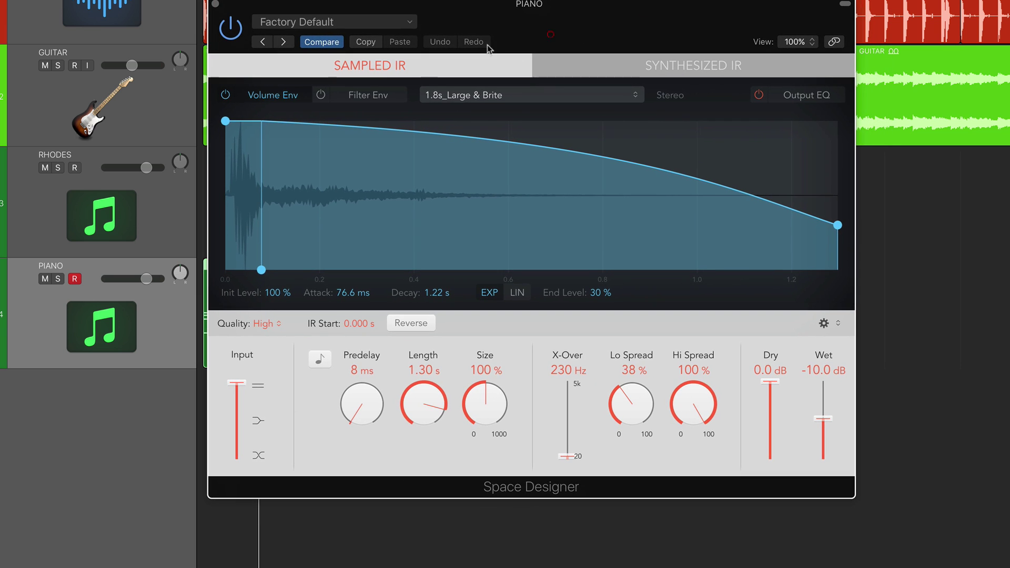
- Load the 1.8s Drum Plate preset from Medium Spaces > Plate Reverbs into Space Designer
click(358, 19)
mouse_move(365, 276)
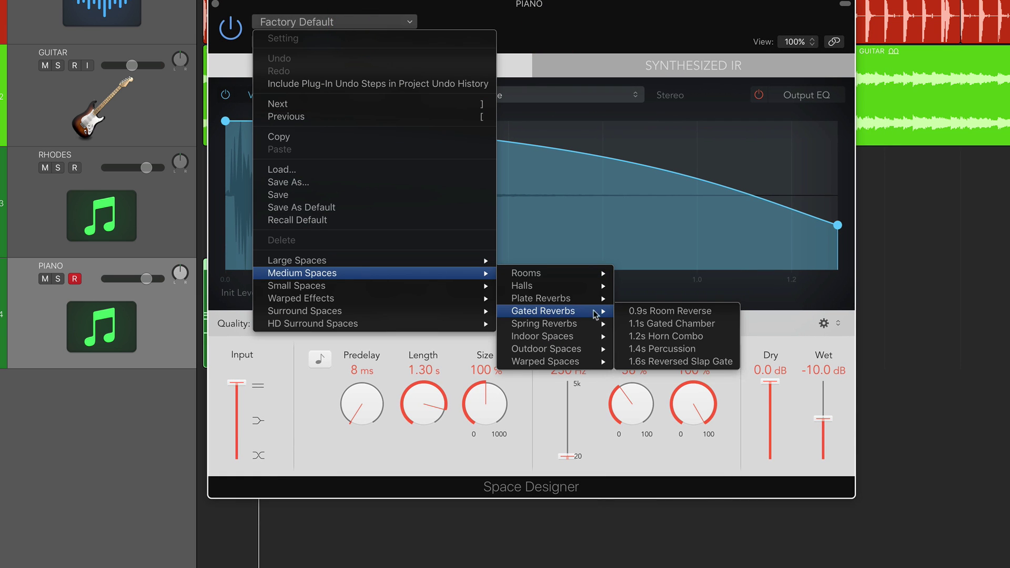
mouse_move(582, 298)
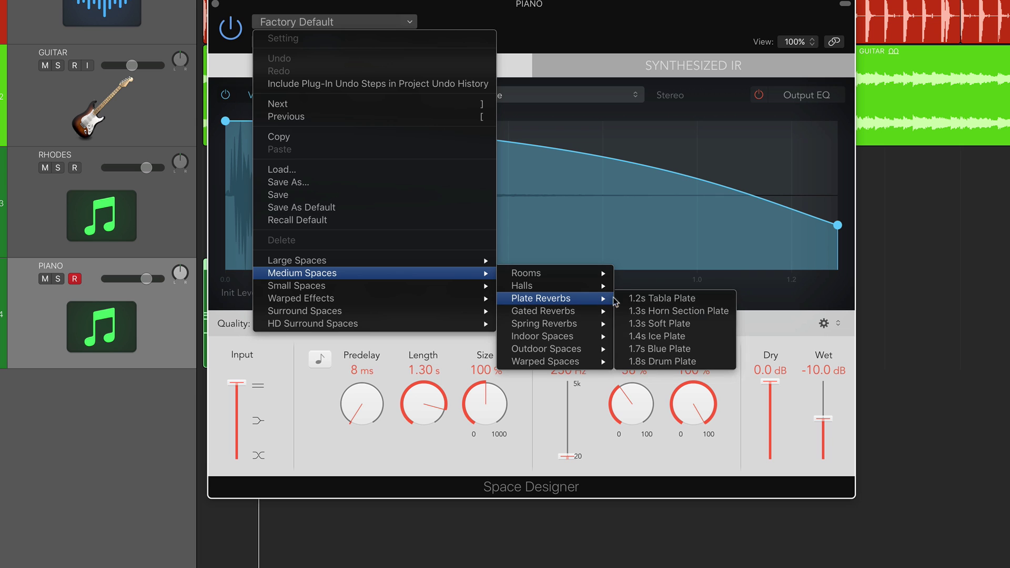
click(657, 362)
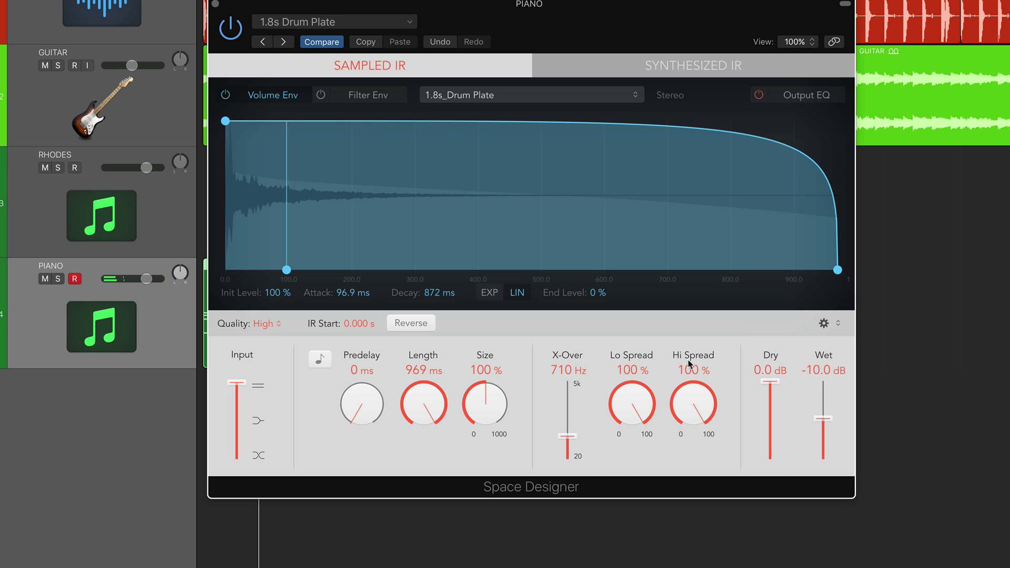
click(693, 67)
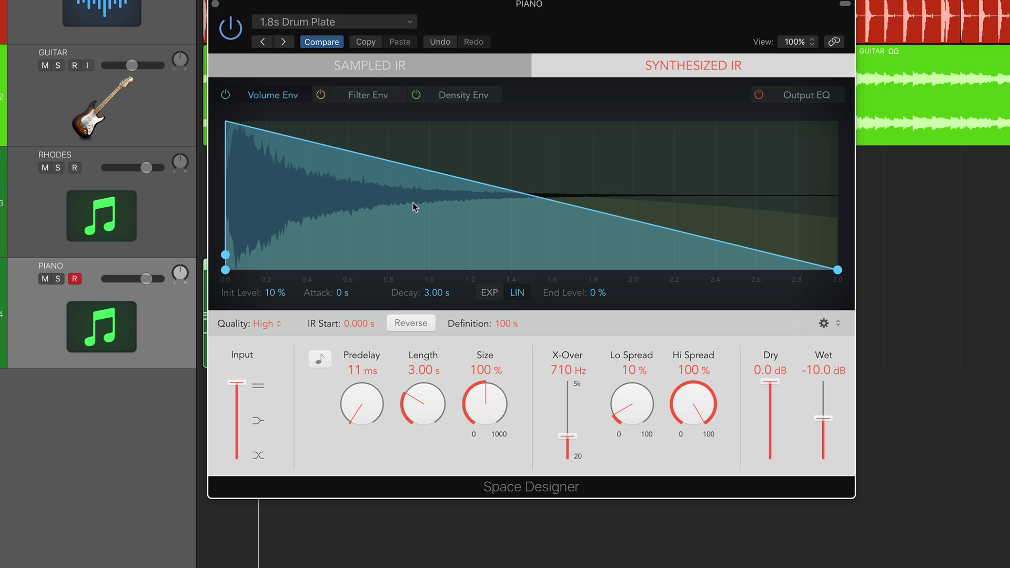
click(394, 71)
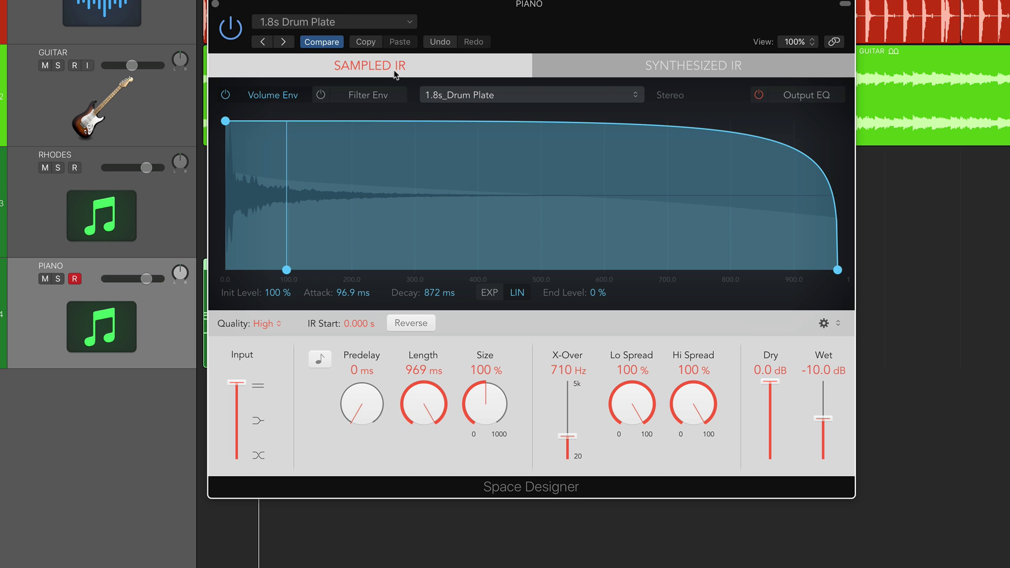
- Switch reverb quality to Lo-Fi and raise Size to 620 %, stretching length to 6.01 s
click(275, 327)
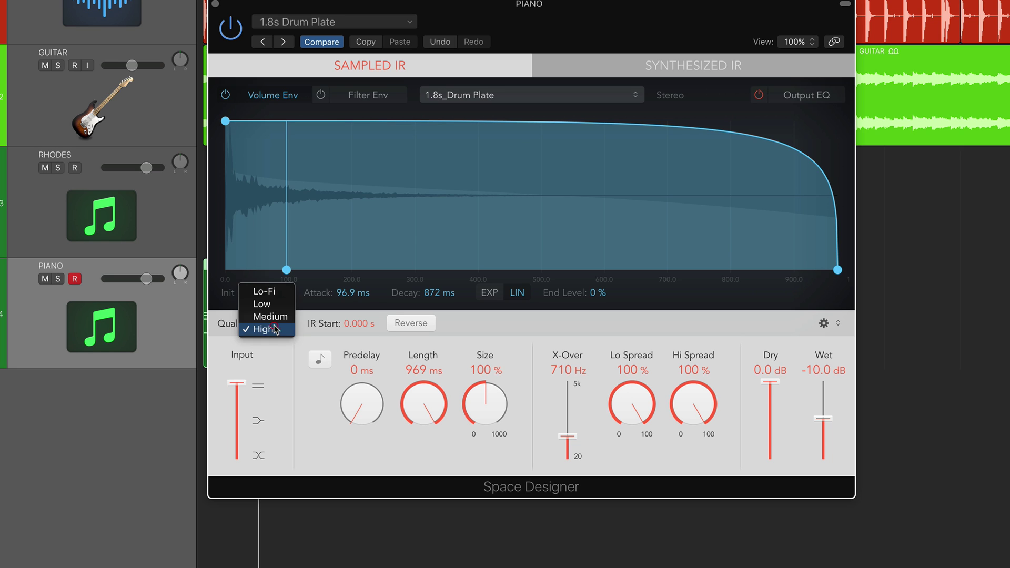
click(277, 296)
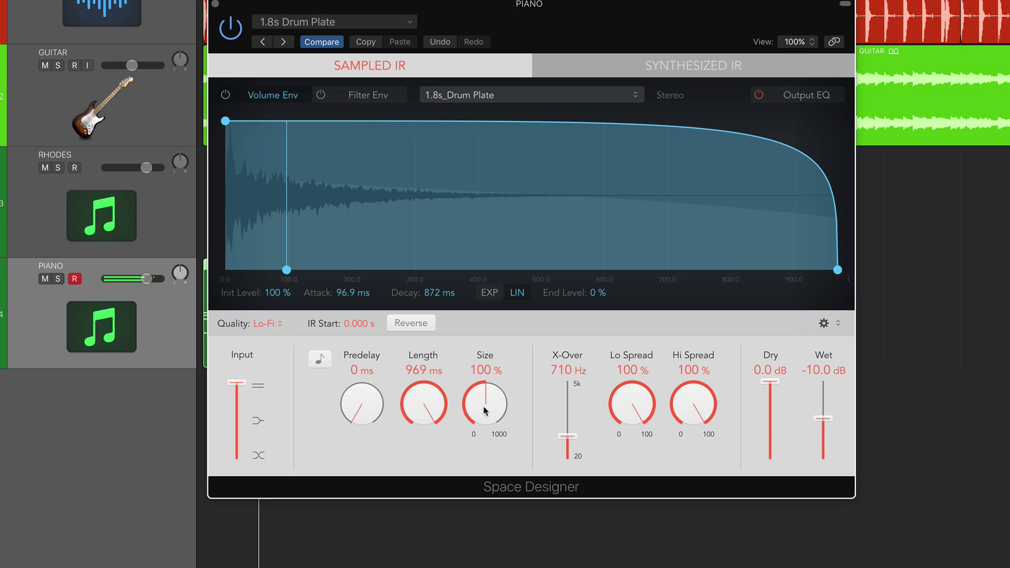
drag(482, 406, 486, 333)
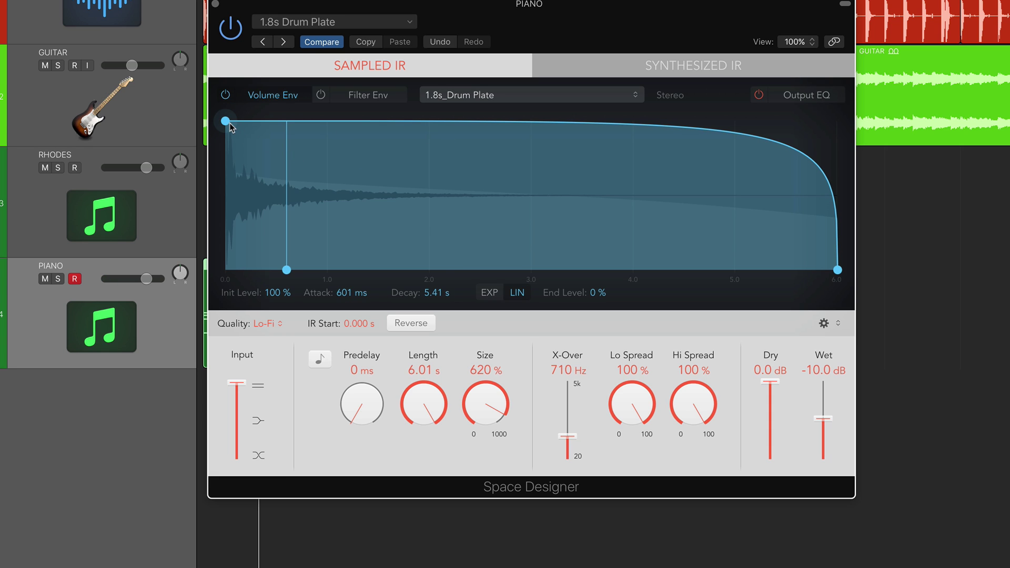
- Make the volume envelope start at 0% with a 1.02 s attack, Size 430 %, length 4.17 s
drag(225, 121, 312, 338)
drag(837, 270, 525, 261)
drag(287, 268, 374, 226)
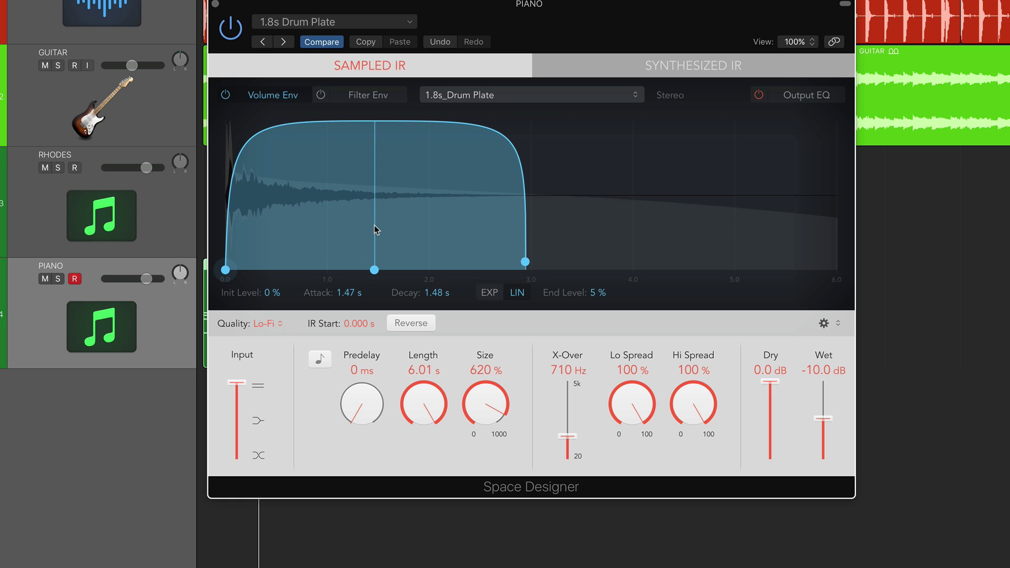
mouse_move(491, 405)
mouse_down()
mouse_move(495, 436)
mouse_move(502, 275)
mouse_move(638, 275)
mouse_move(694, 299)
mouse_move(701, 287)
mouse_up()
click(582, 149)
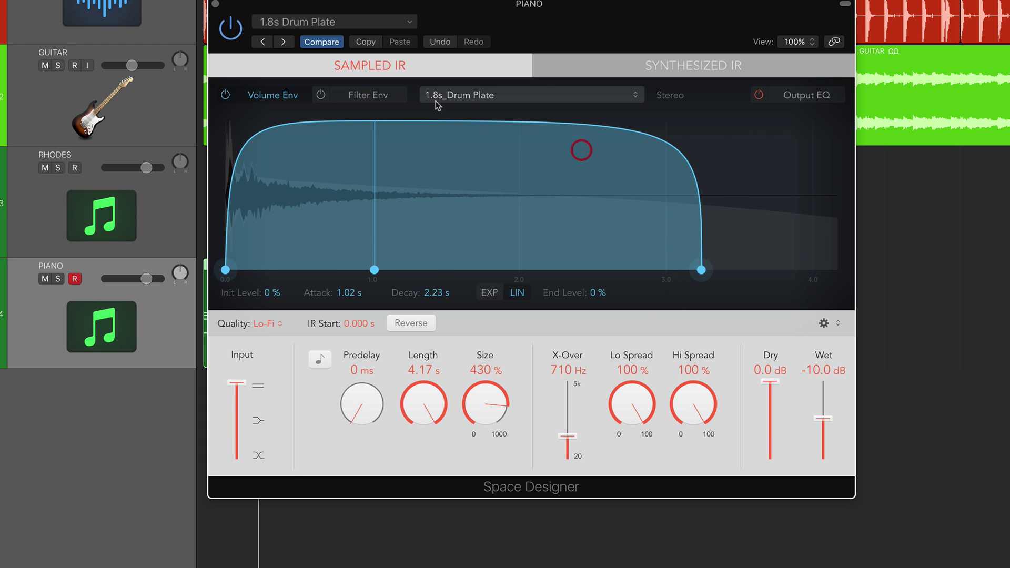
- Drop the filter envelope's start to 4.7 Hz, giving a 1.09 s attack, then view the output EQ
click(364, 96)
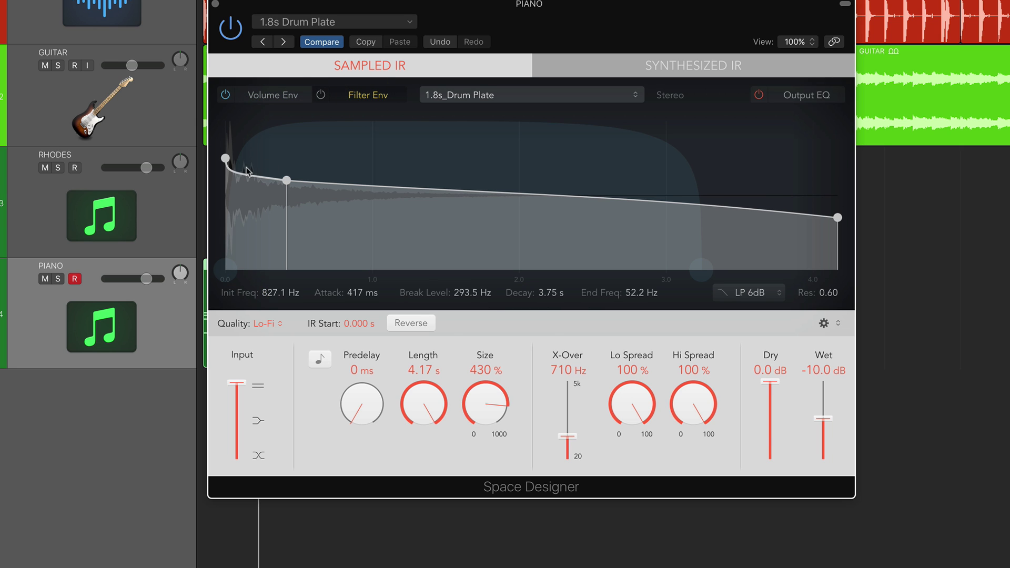
drag(225, 159, 294, 234)
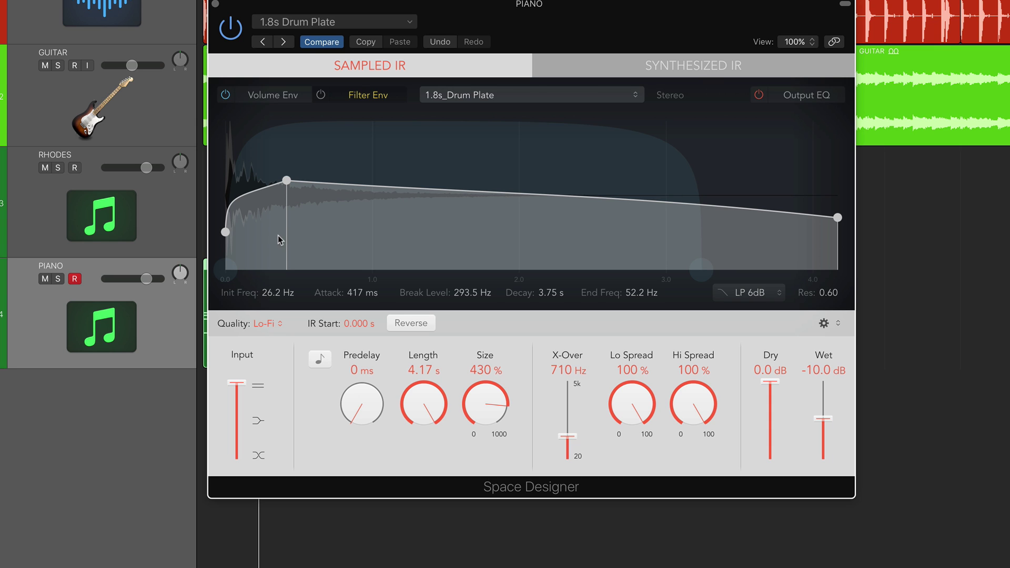
drag(225, 232, 226, 288)
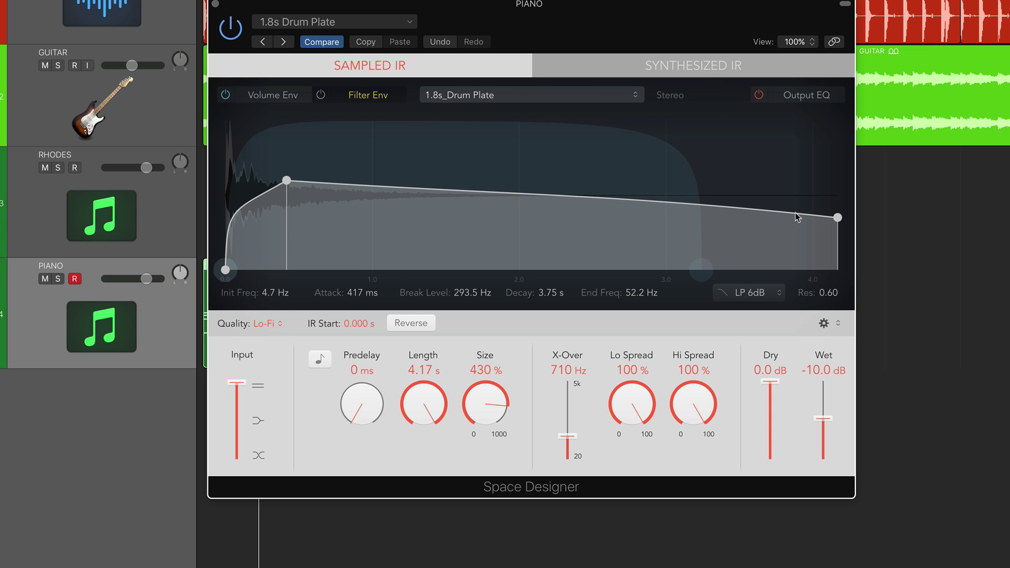
click(801, 97)
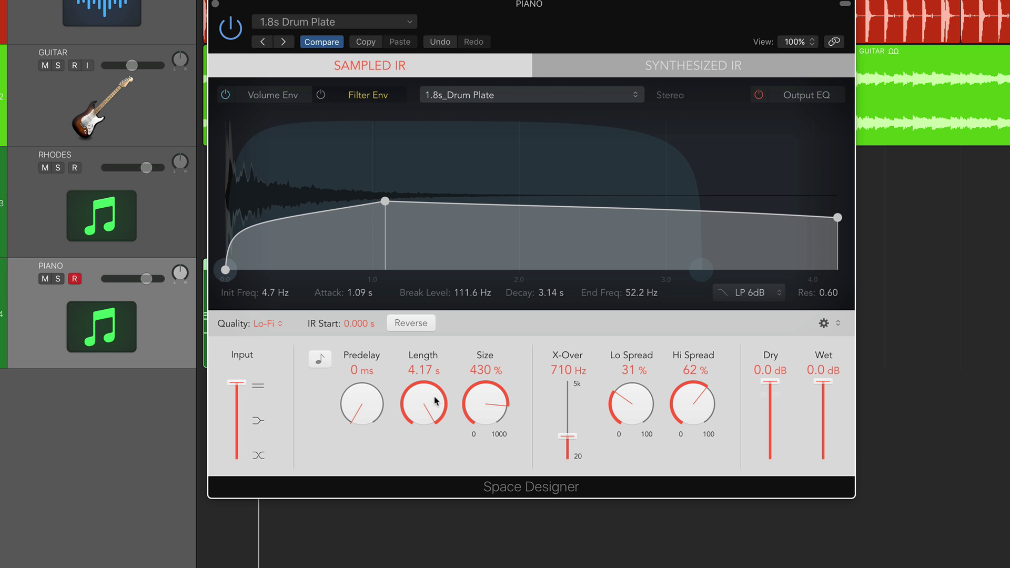
- Shorten the reverb, sync Predelay to 1/8d, and cut Size to 50 % for a 23.8 ms length
drag(428, 403, 426, 489)
drag(359, 421, 363, 355)
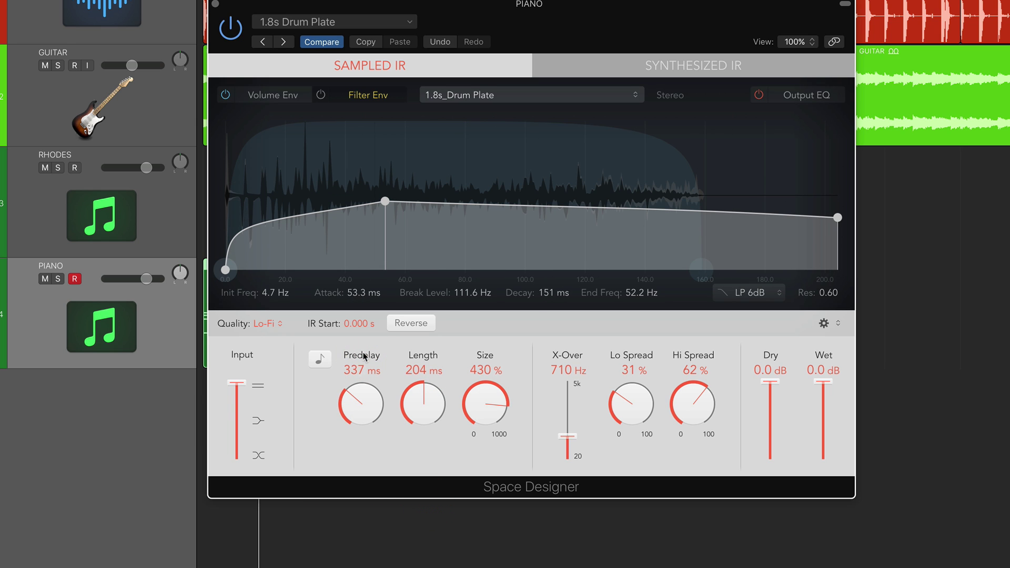
click(320, 362)
mouse_move(368, 404)
mouse_down()
mouse_move(370, 391)
mouse_move(371, 410)
mouse_up()
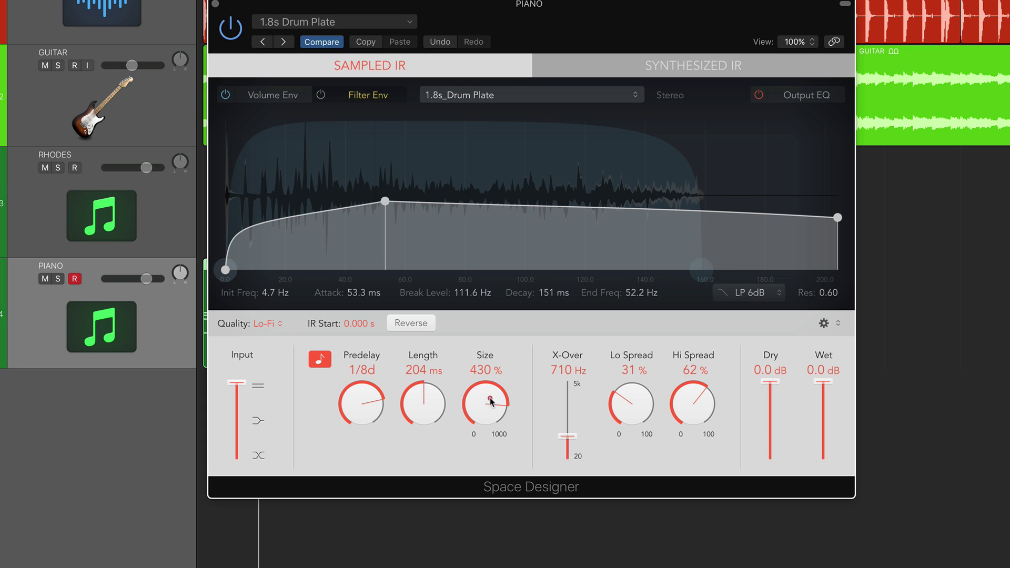
drag(487, 411, 490, 488)
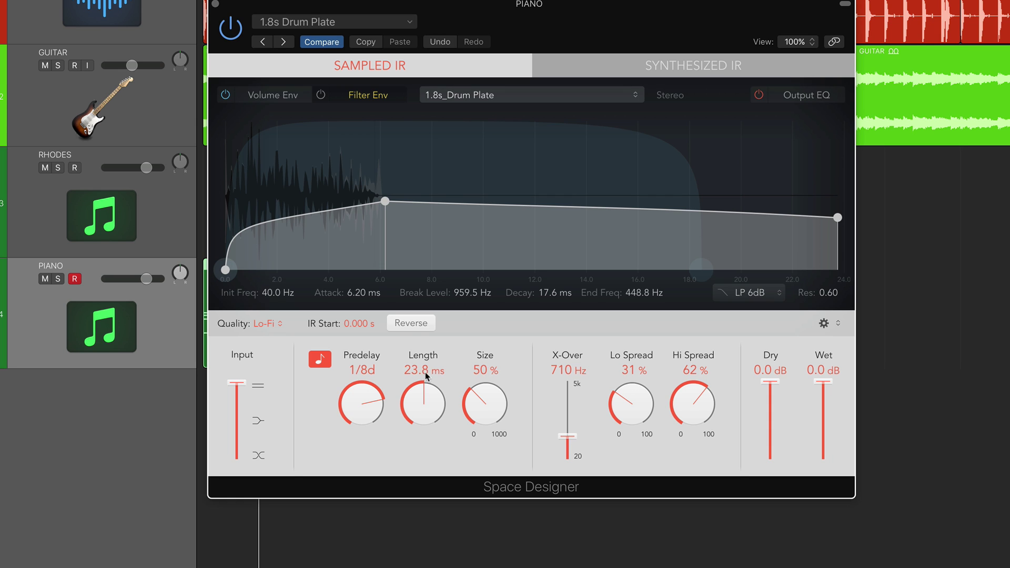
- Reverse the Drum Plate IR and set both Lo Spread and Hi Spread to 100 %
click(421, 323)
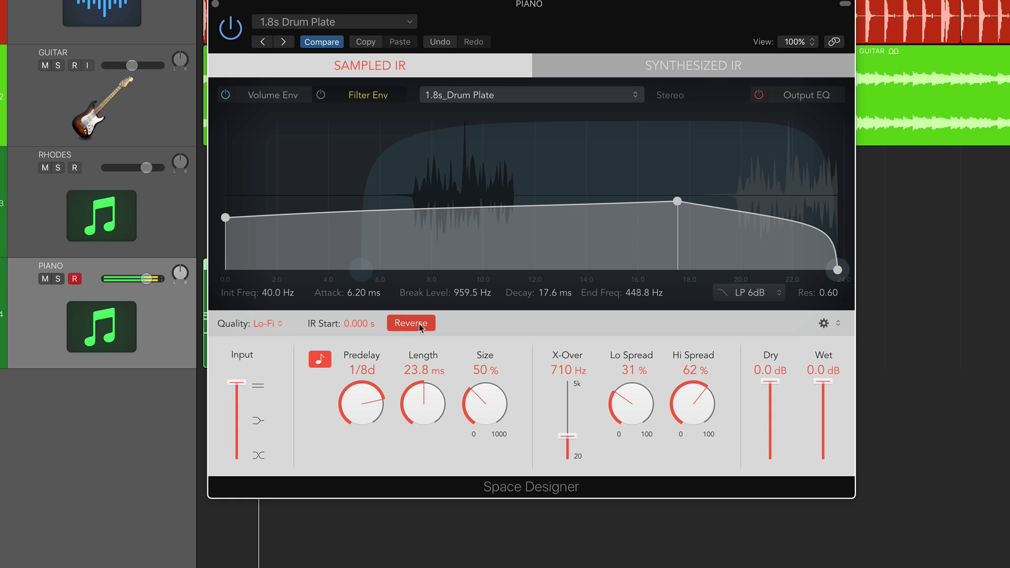
drag(643, 410, 639, 266)
drag(699, 418, 705, 277)
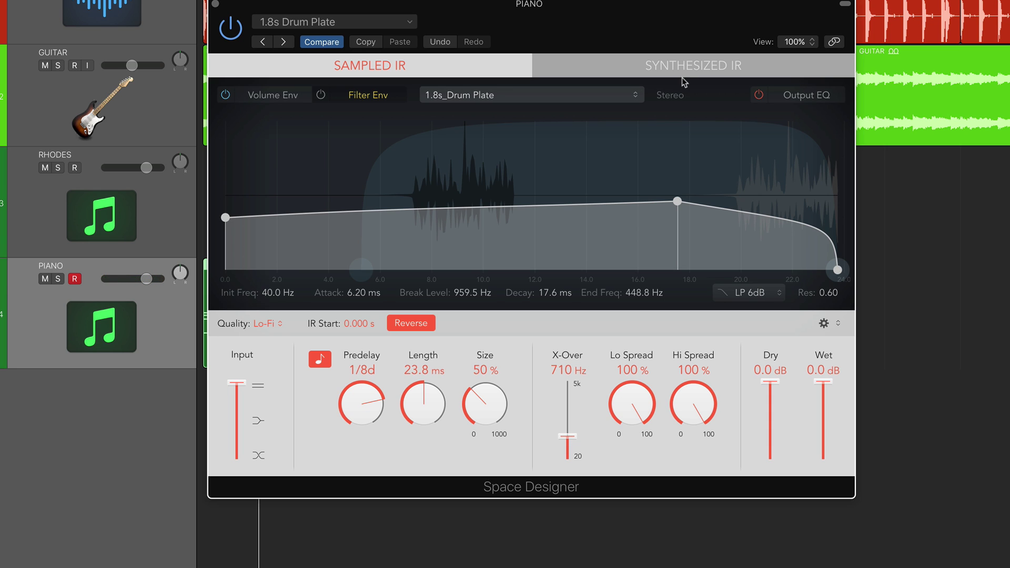
- Browse for an IR file via Load IR..., cancel without loading, then reopen the IR options
click(494, 98)
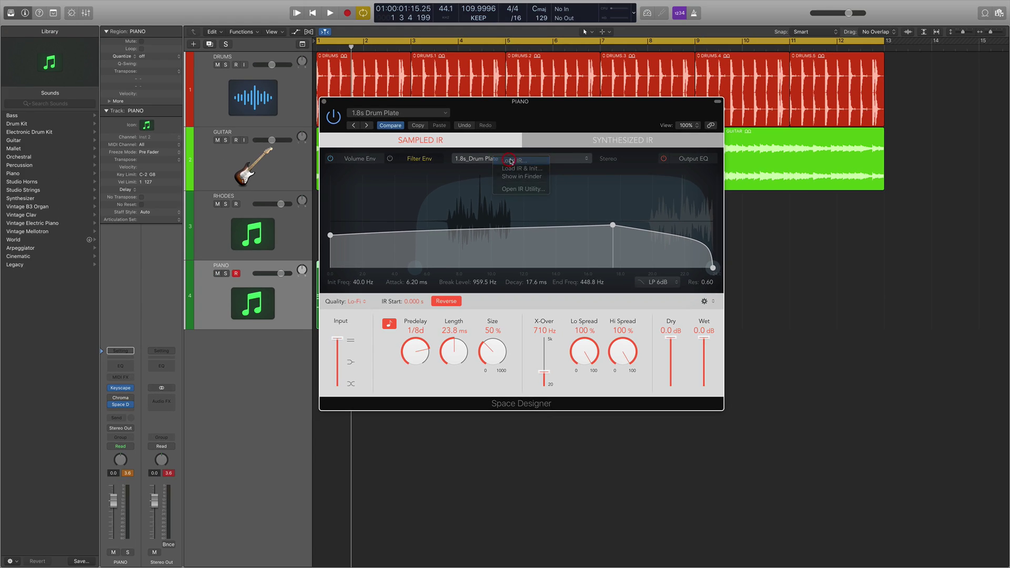
click(513, 98)
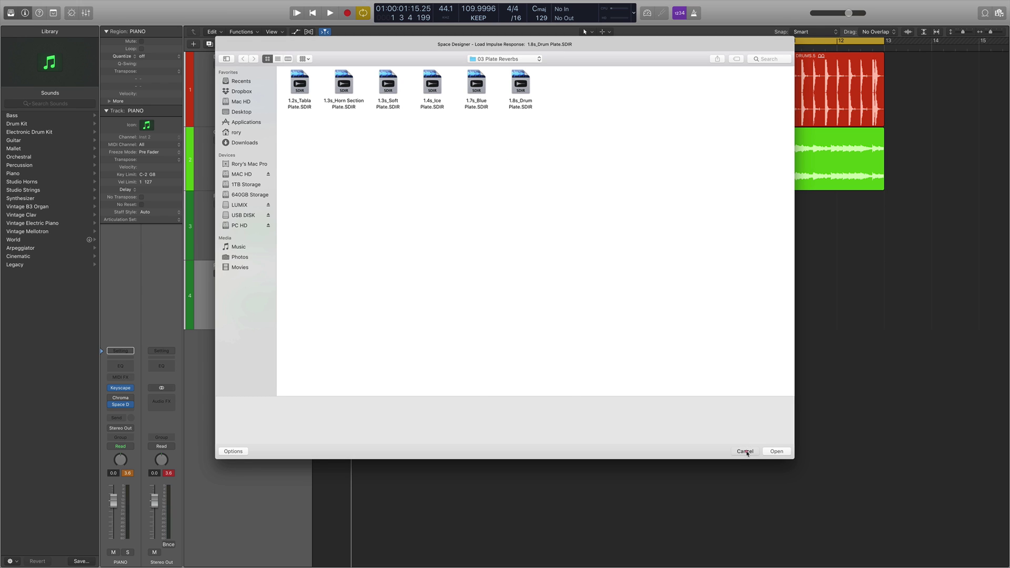
key(Escape)
click(525, 158)
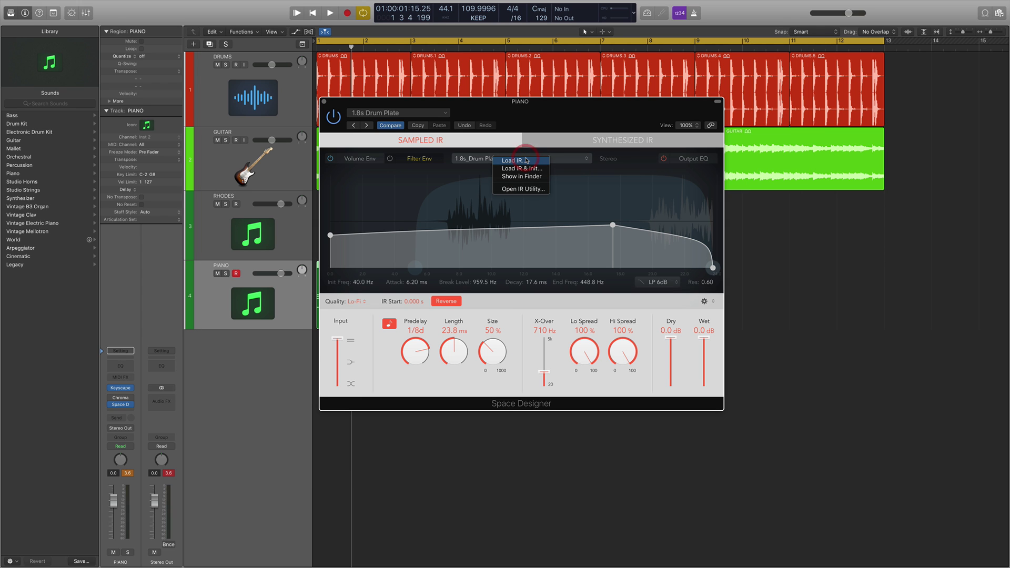
- Launch Impulse Response Utility, cancel the SDIR import, and close the utility
click(528, 190)
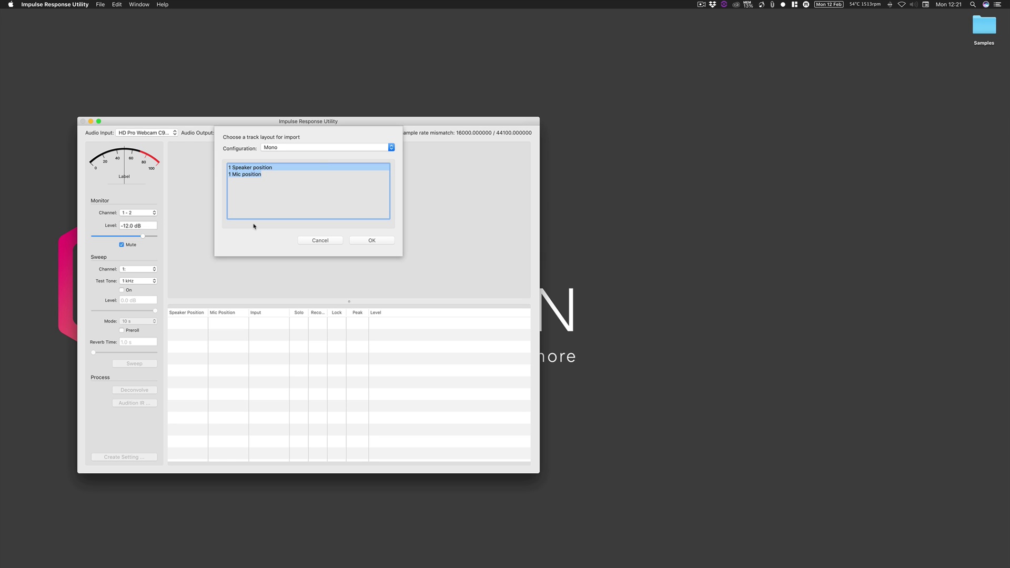
click(322, 241)
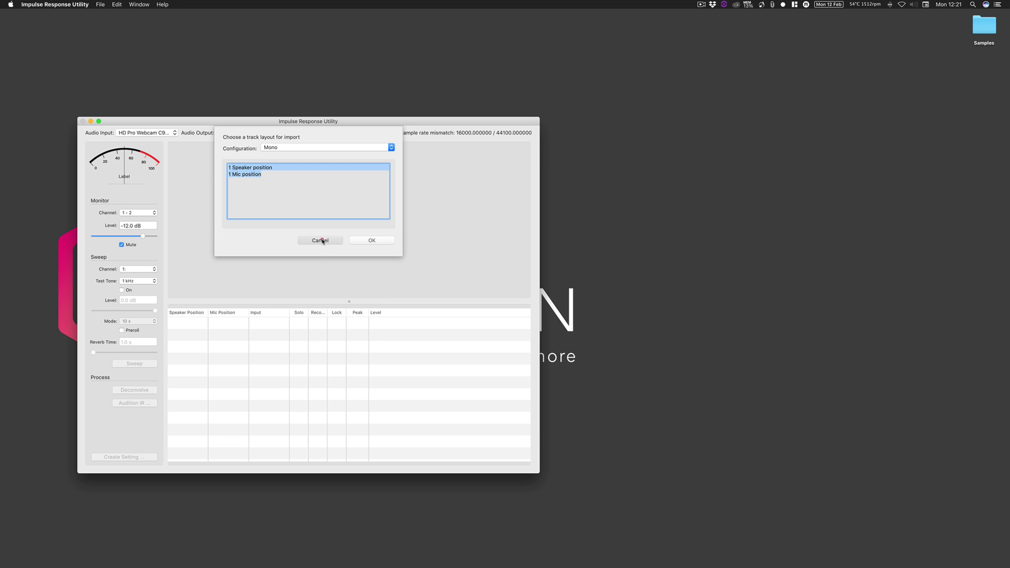
click(83, 122)
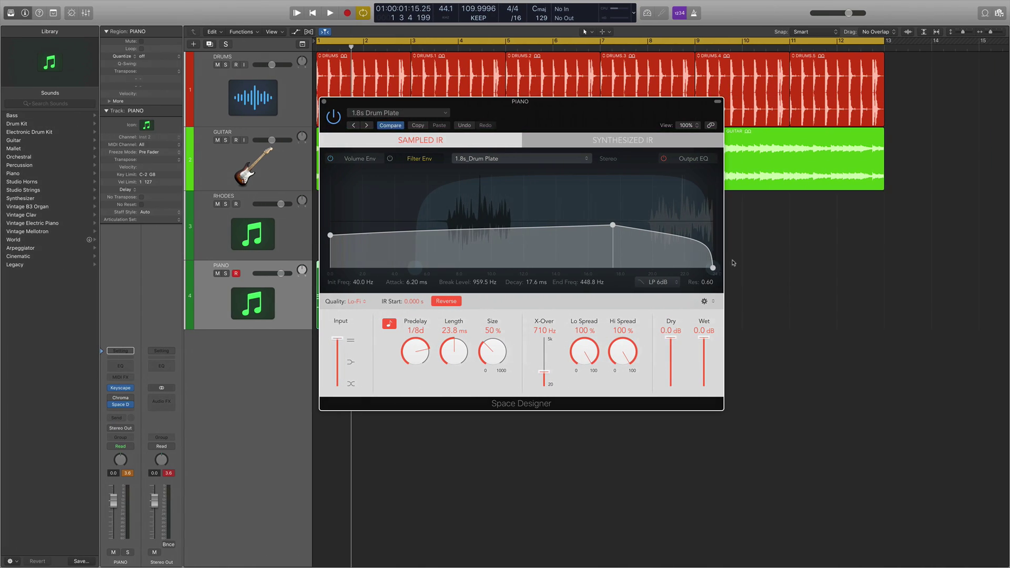